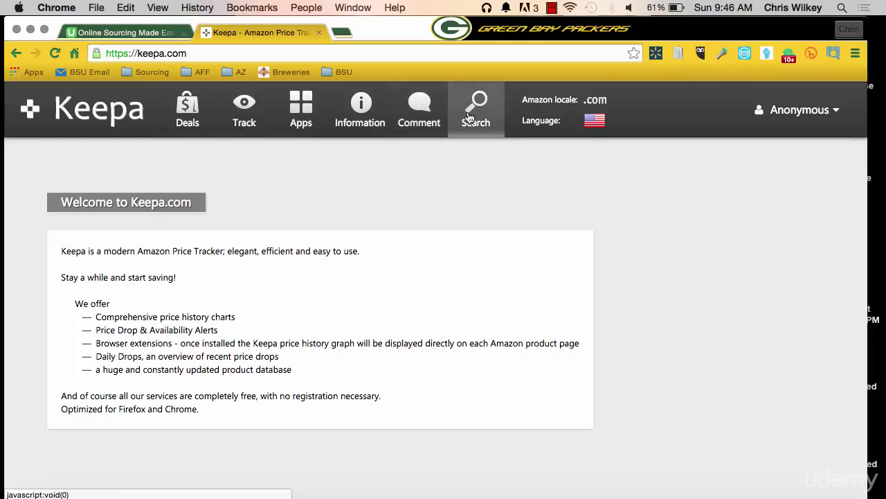
# Go from the Keepa welcome page to the Daily Drops deals page via the Deals icon.
pyautogui.click(180, 121)
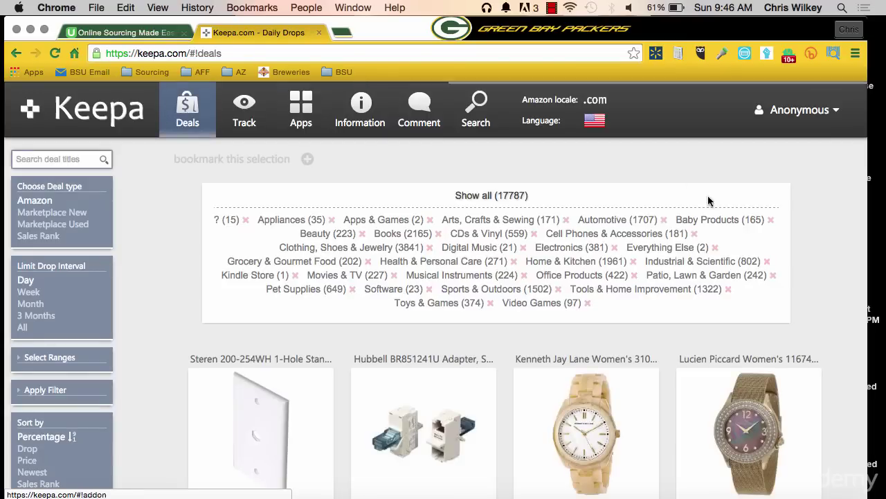
pyautogui.click(800, 110)
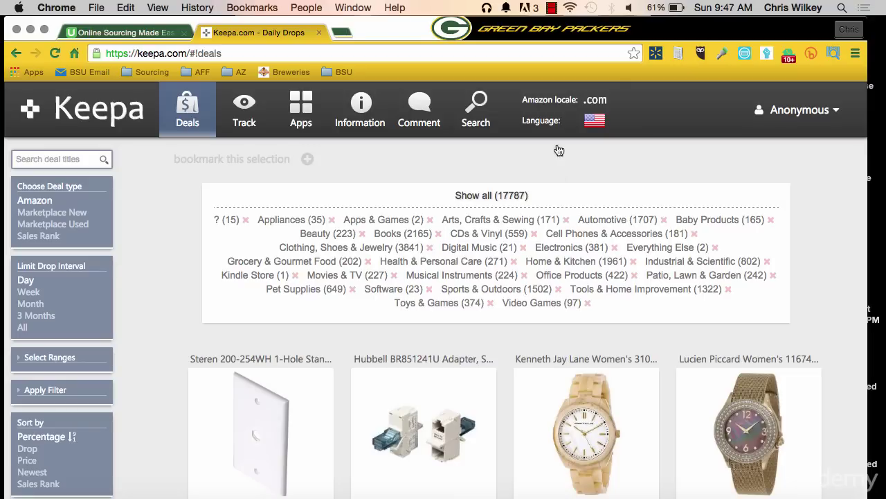
pyautogui.click(597, 102)
pyautogui.scroll(-1, 26, 181)
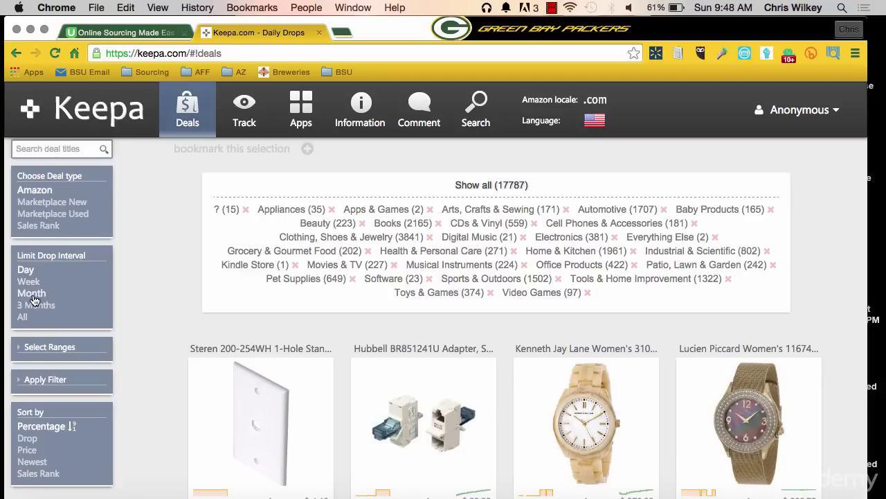
pyautogui.scroll(-1, 31, 305)
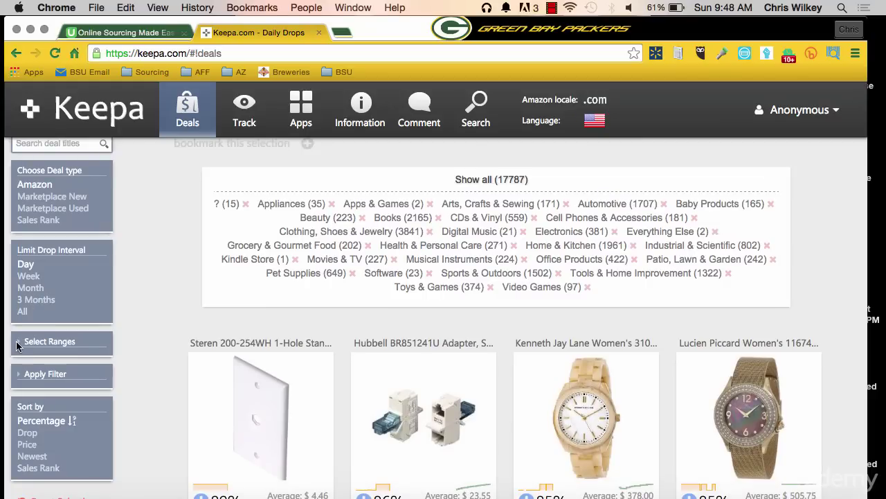
pyautogui.click(17, 342)
pyautogui.scroll(-2, 42, 350)
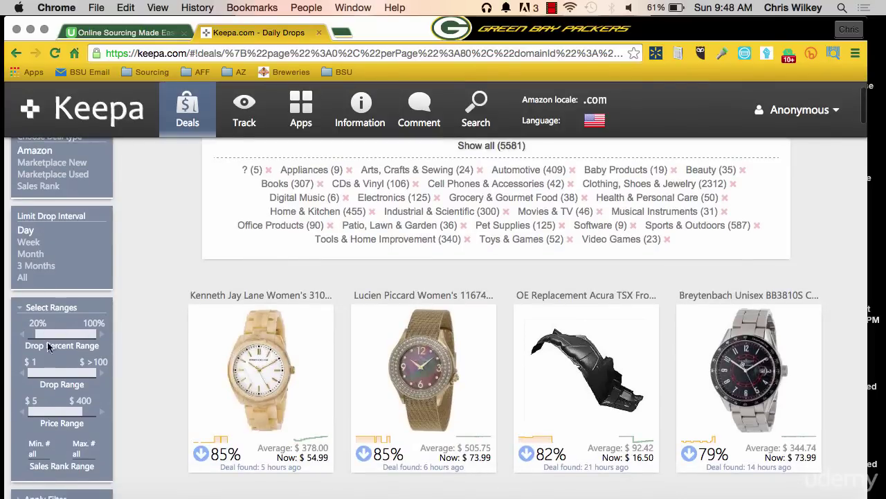
pyautogui.scroll(-1, 50, 363)
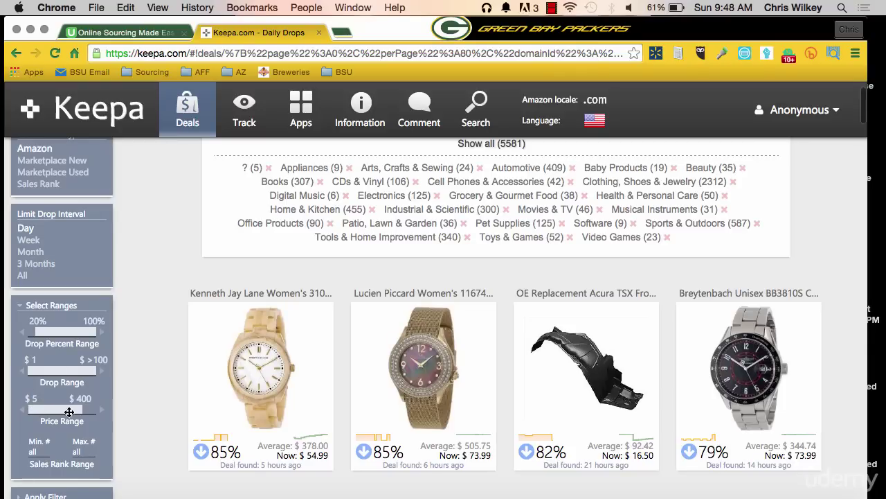
pyautogui.scroll(-2, 48, 360)
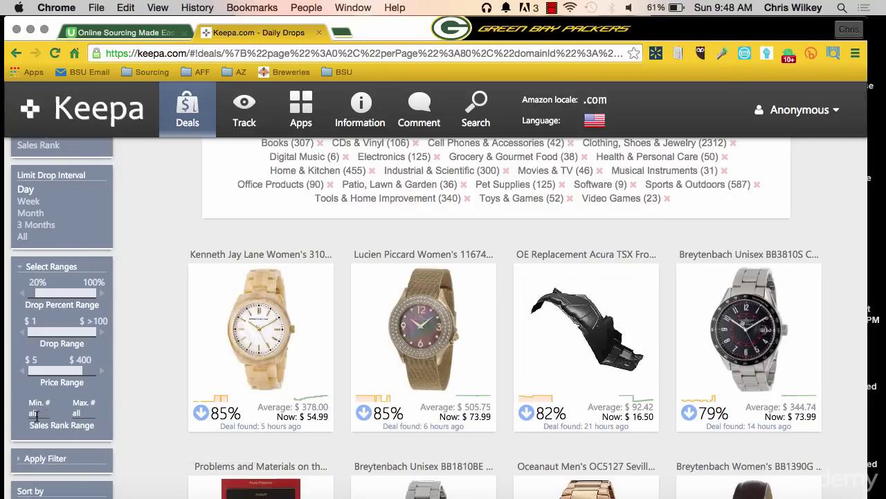
# Collapse the range limits and uncheck 'Filter adult items' under Apply Filter.
pyautogui.click(23, 266)
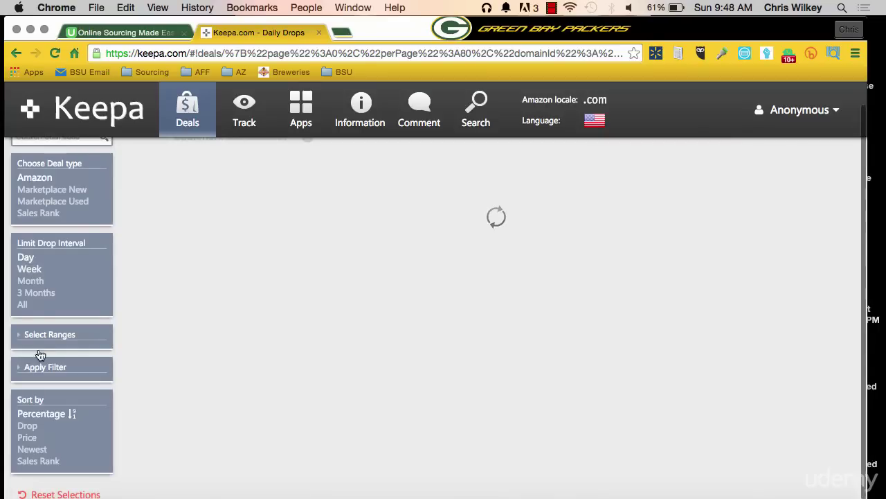
pyautogui.click(17, 367)
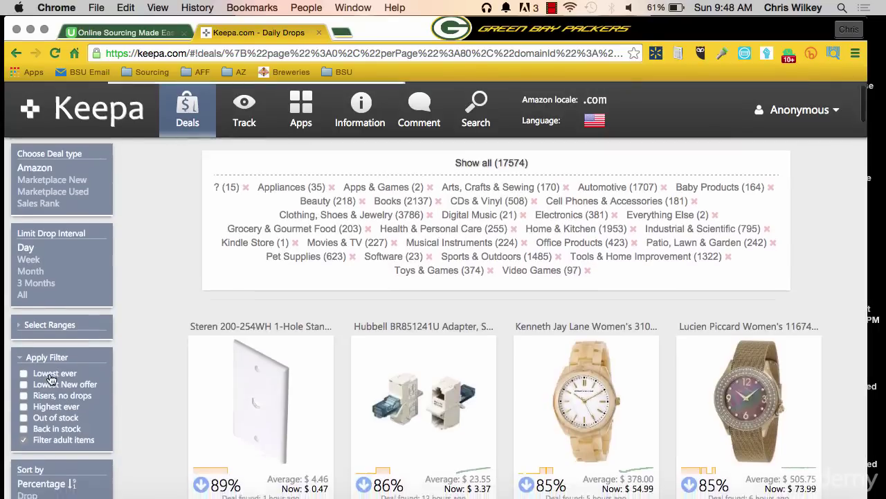
pyautogui.scroll(-1, 52, 378)
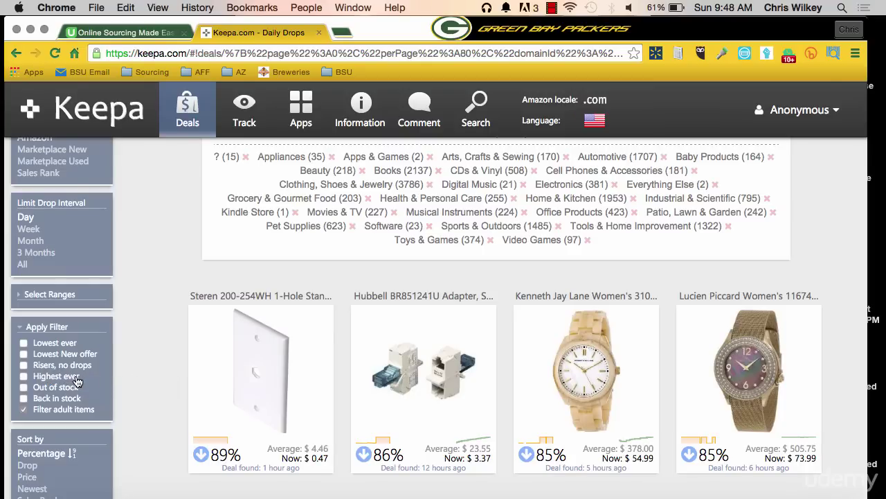
pyautogui.click(25, 410)
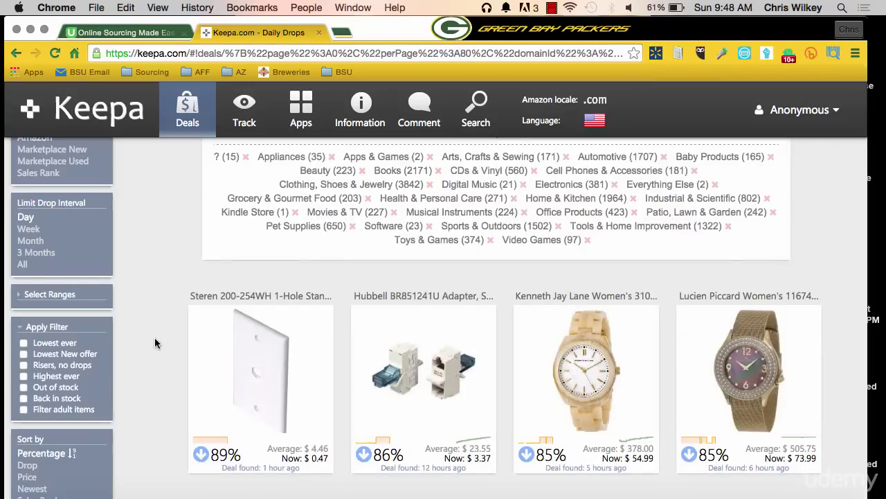
pyautogui.scroll(-3, 106, 341)
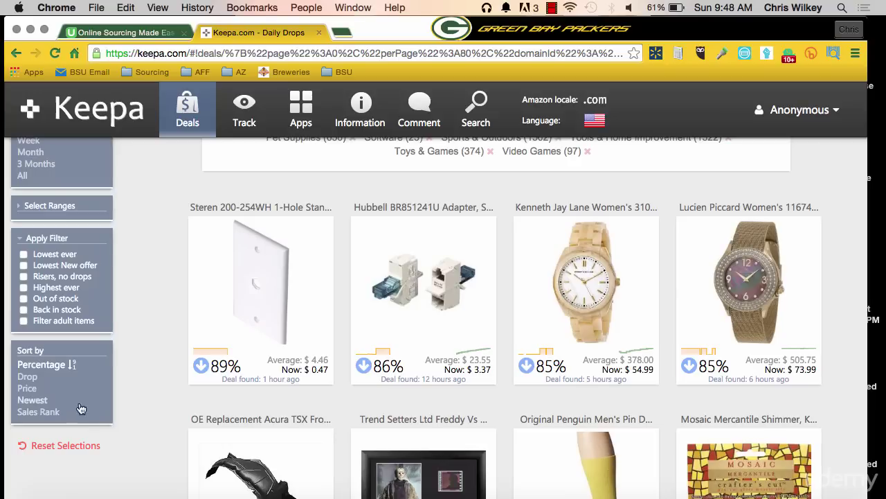
# Try Sales Rank, Percentage and Drop sorting, then toggle the Percentage sort direction.
pyautogui.click(38, 412)
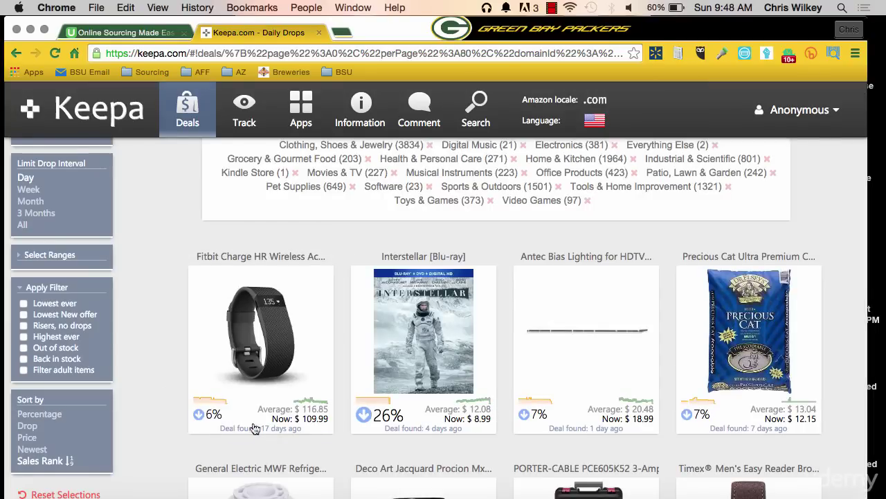
pyautogui.scroll(-3, 310, 446)
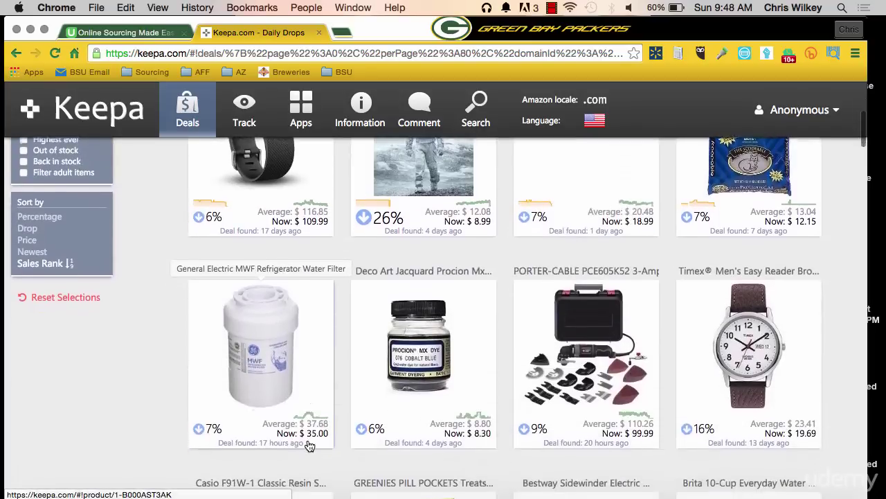
pyautogui.scroll(4, 129, 426)
pyautogui.scroll(-1, 109, 414)
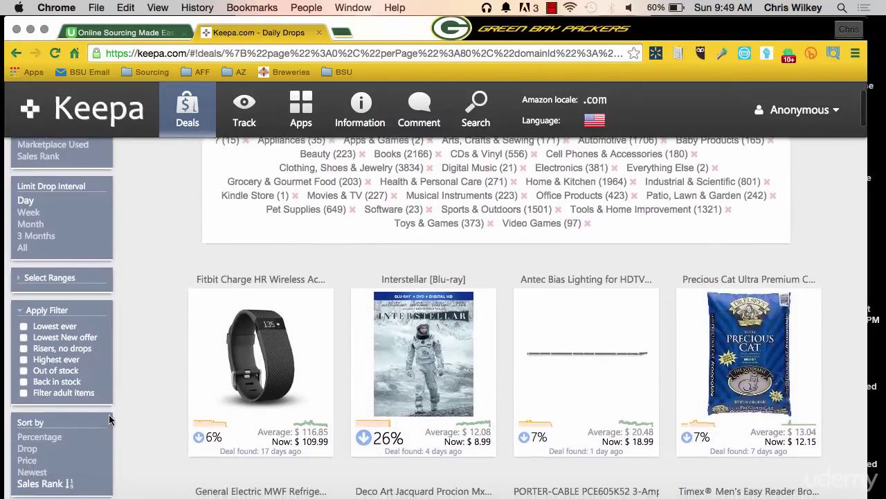
pyautogui.click(40, 439)
pyautogui.click(30, 449)
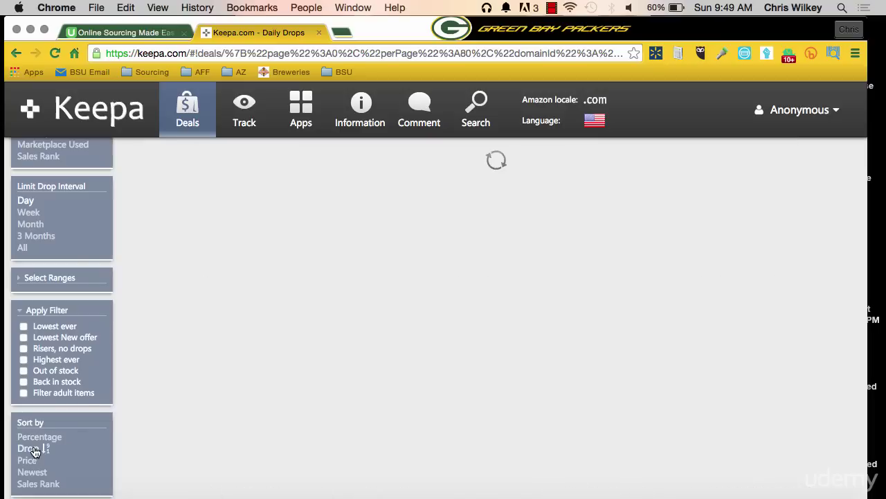
pyautogui.scroll(-1, 180, 407)
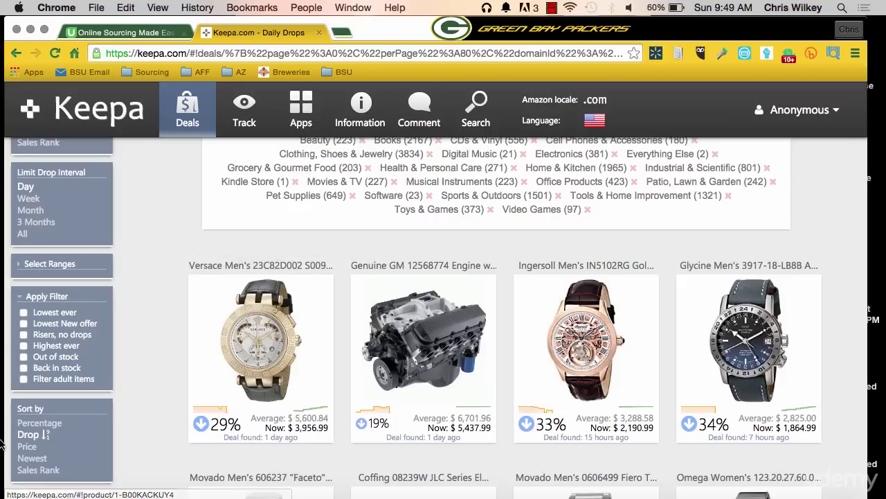
pyautogui.click(27, 424)
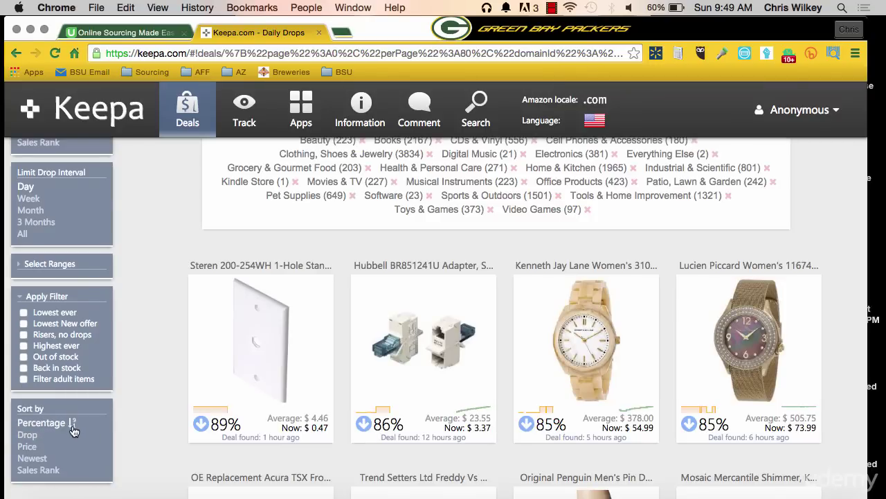
pyautogui.rightClick(71, 426)
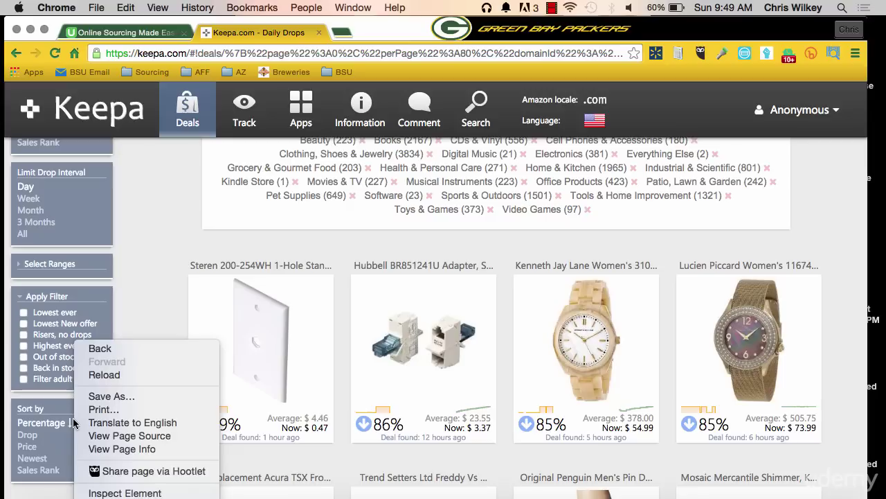
pyautogui.click(68, 422)
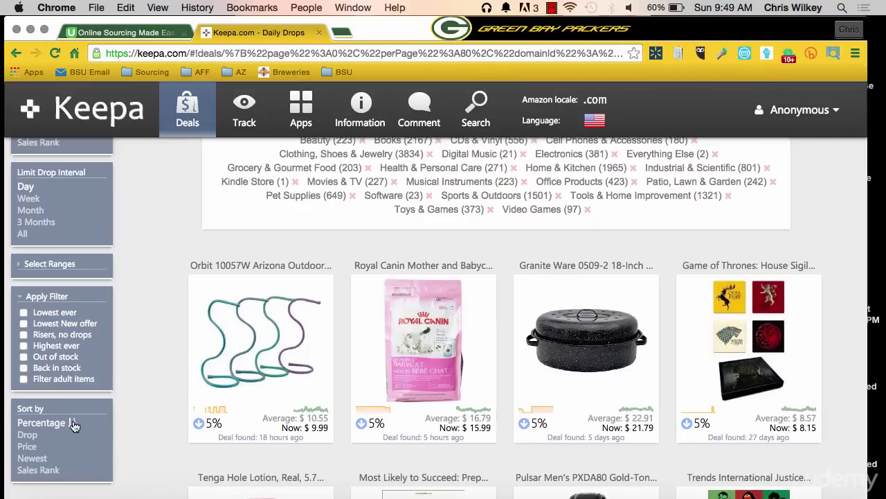
pyautogui.click(75, 425)
pyautogui.scroll(3, 325, 257)
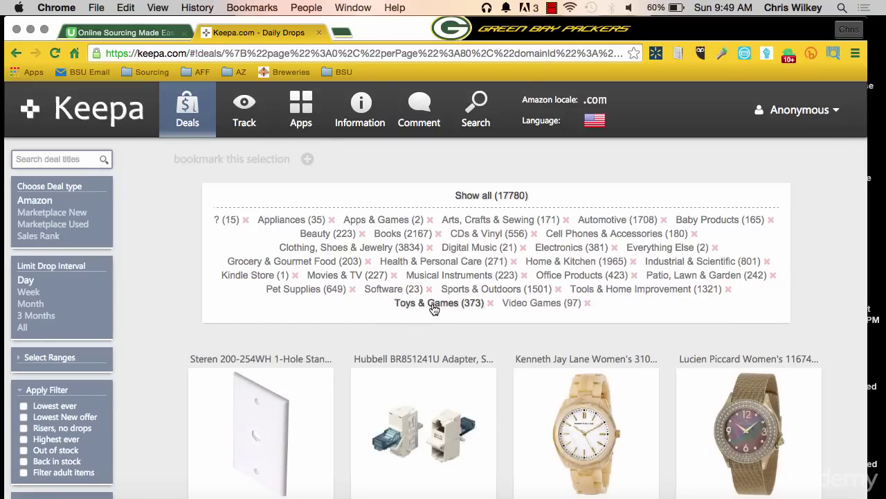
pyautogui.scroll(-1, 510, 251)
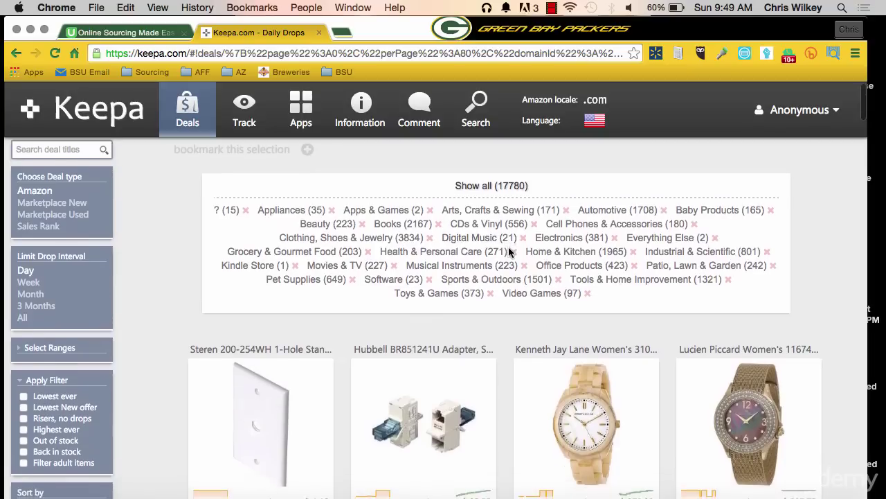
pyautogui.scroll(1, 510, 252)
pyautogui.scroll(-1, 510, 252)
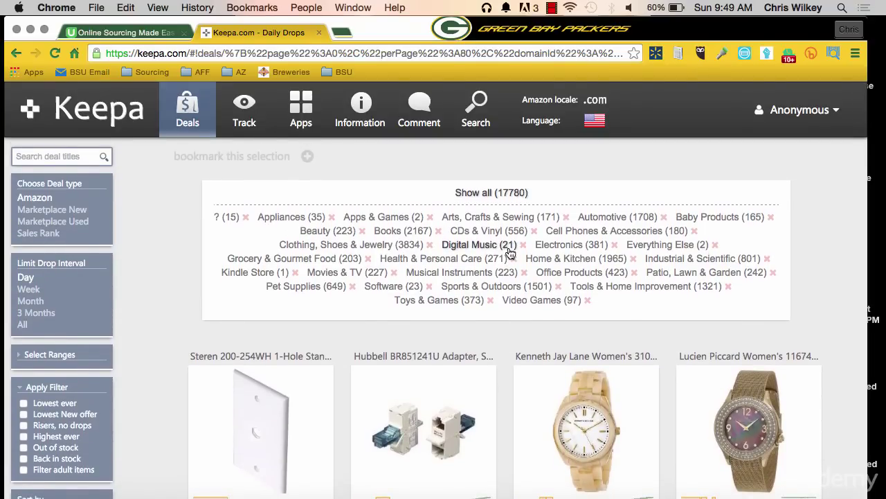
pyautogui.scroll(-3, 511, 251)
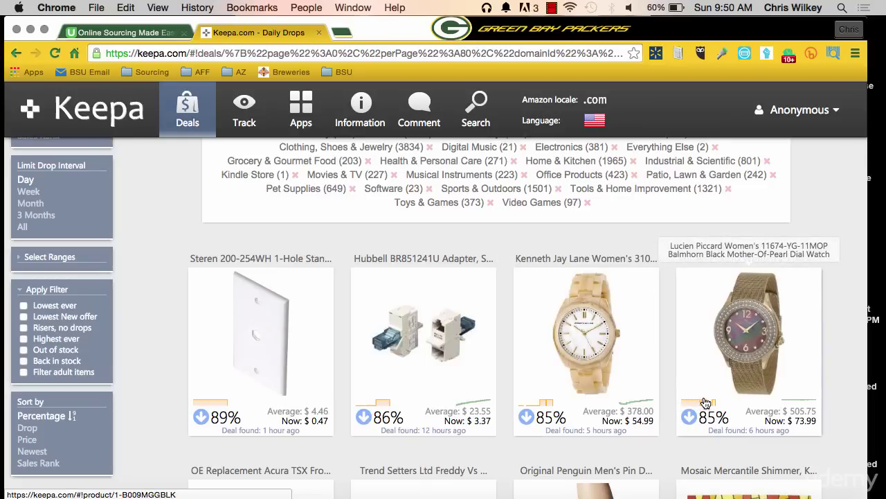
pyautogui.moveTo(716, 397)
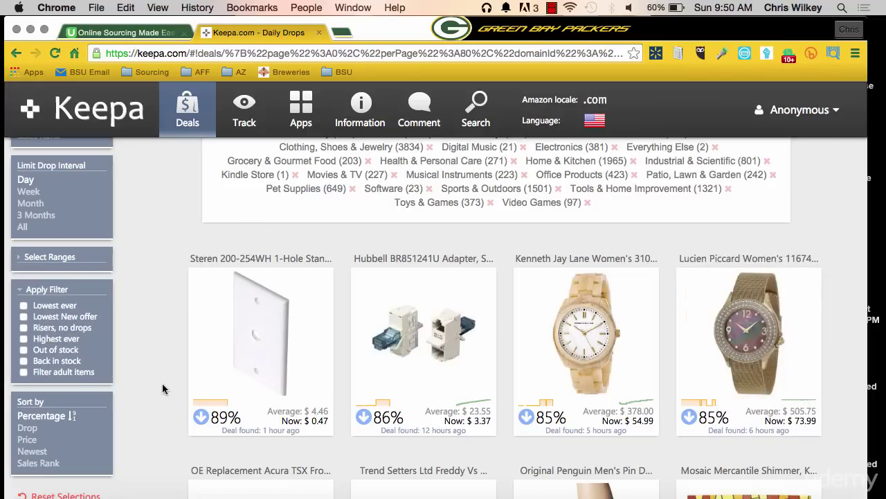
pyautogui.moveTo(243, 336)
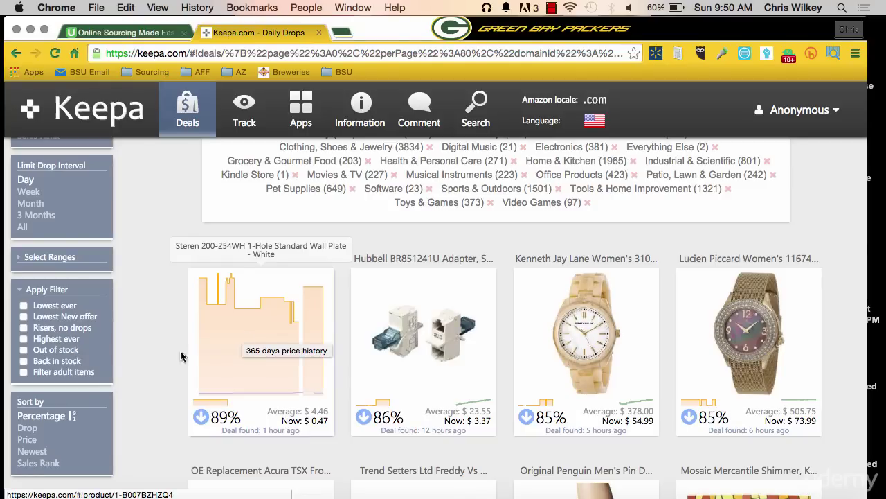
pyautogui.scroll(-2, 167, 360)
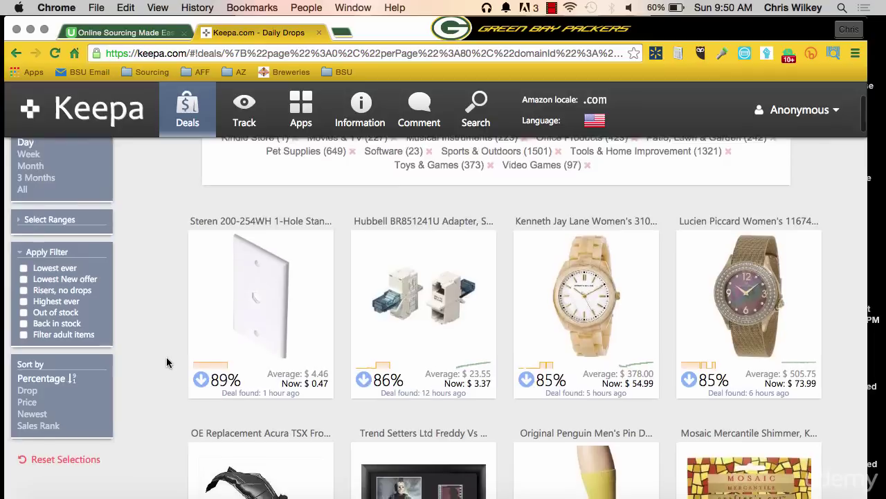
pyautogui.scroll(-4, 166, 363)
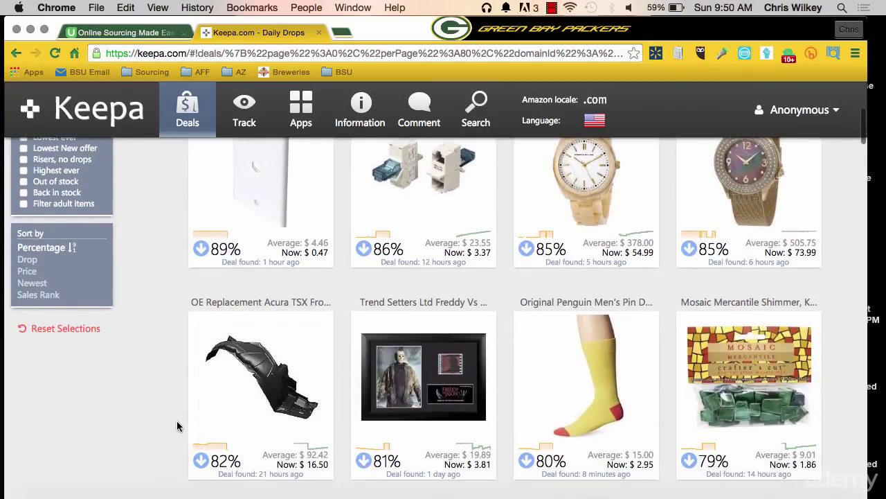
pyautogui.moveTo(259, 363)
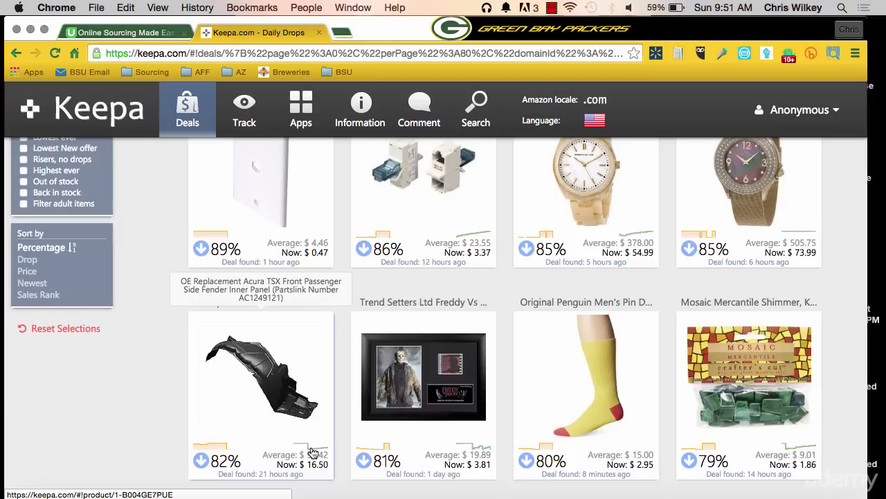
# Check price charts of more watch deals, then switch to the Oceanaut OC5127 rose gold watch tab.
pyautogui.moveTo(301, 448)
pyautogui.scroll(-5, 321, 450)
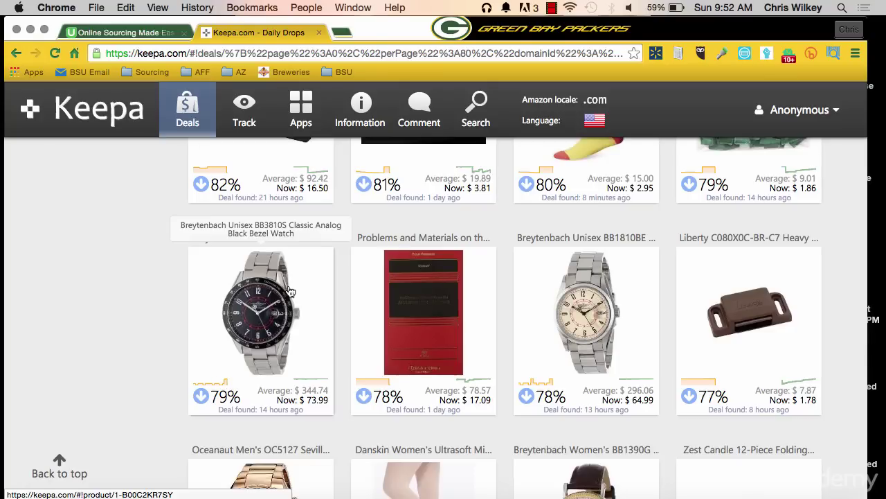
pyautogui.moveTo(290, 291)
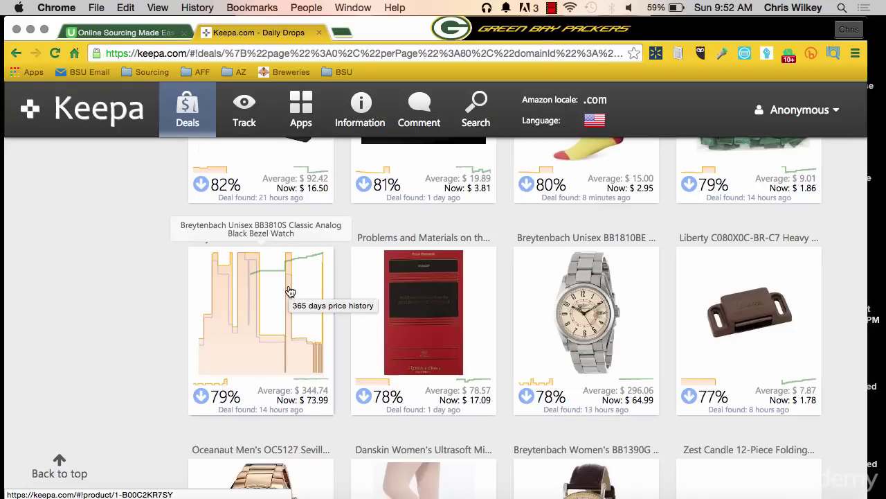
pyautogui.moveTo(779, 287)
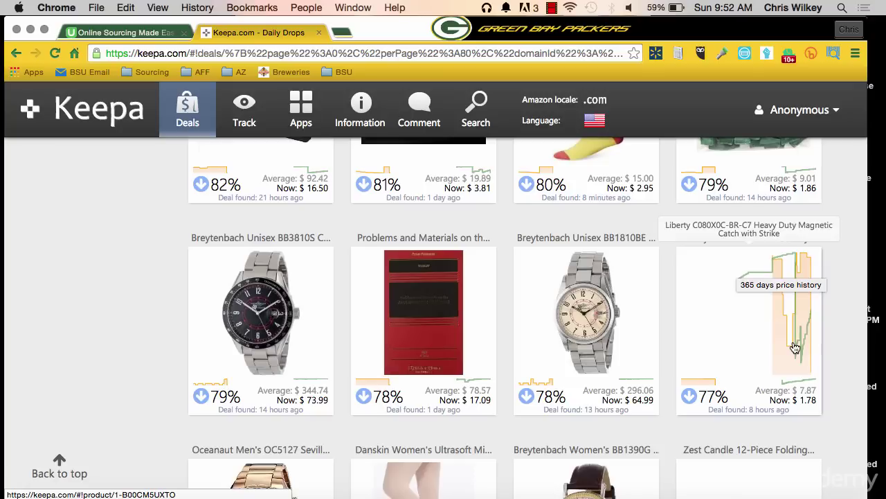
pyautogui.scroll(-5, 795, 348)
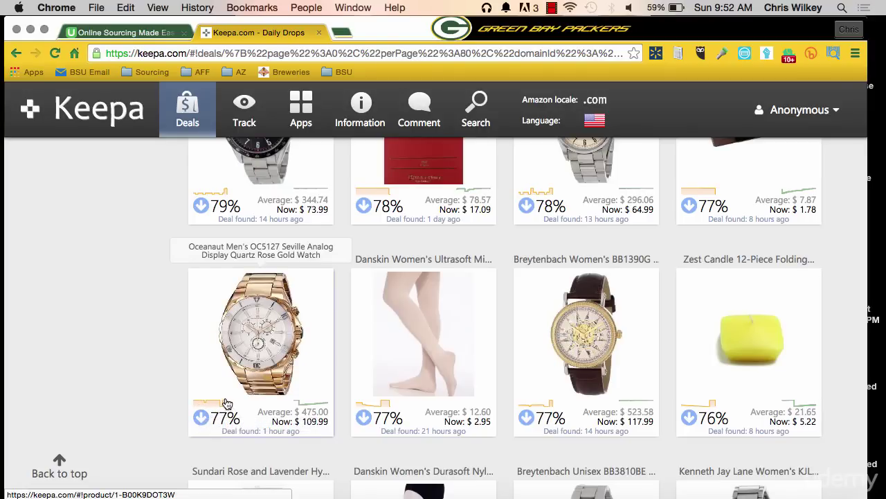
pyautogui.moveTo(222, 366)
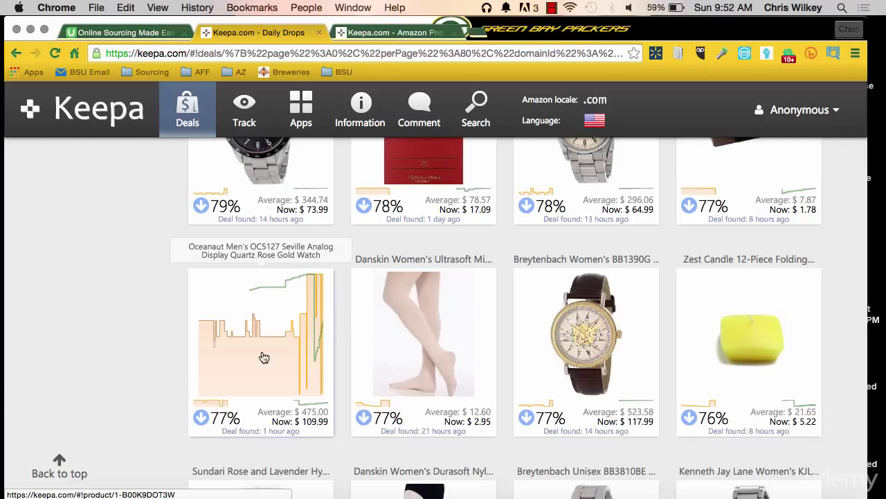
pyautogui.click(400, 33)
# Look over the Oceanaut watch's 3-month price chart and open its amazon.com listing.
pyautogui.scroll(-3, 333, 245)
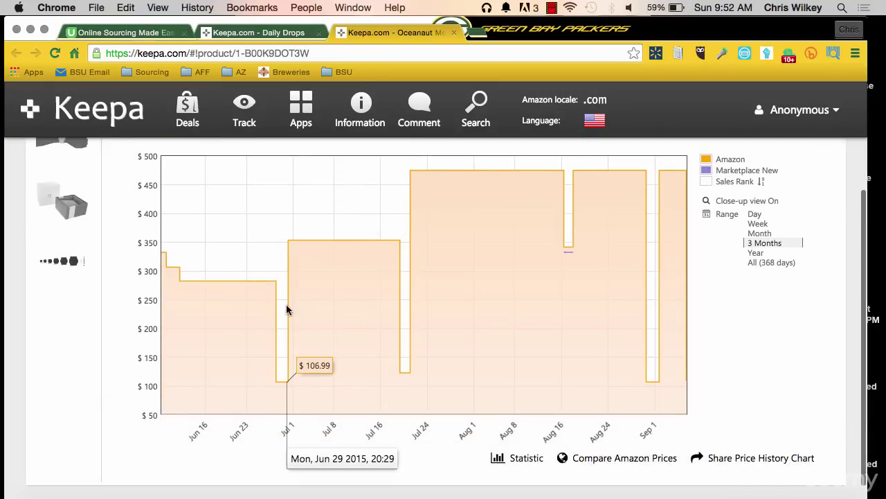
pyautogui.scroll(1, 286, 307)
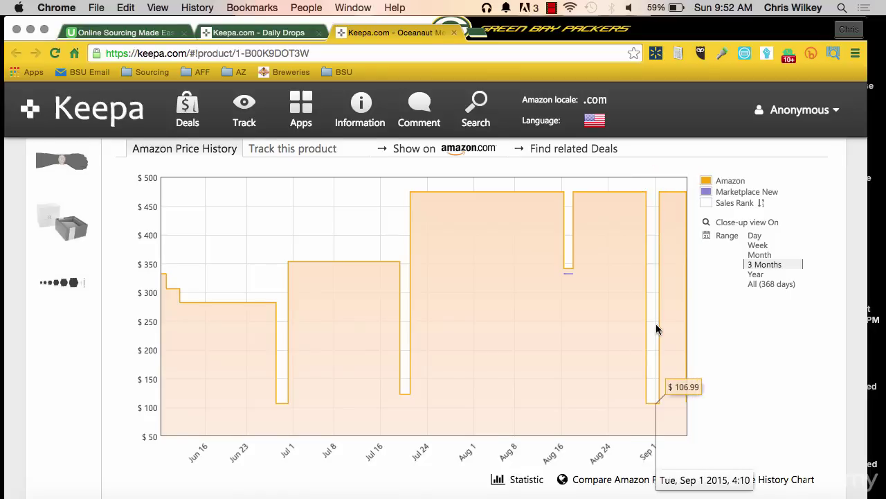
pyautogui.scroll(1, 655, 324)
pyautogui.scroll(1, 657, 329)
pyautogui.click(434, 225)
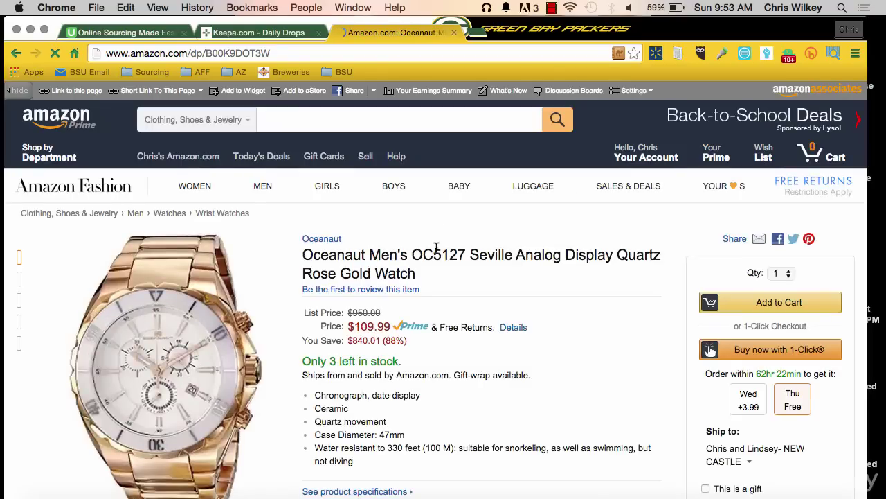
# Scroll the Oceanaut Amazon listing down to its #165,201 Watches rank, then close that tab.
pyautogui.scroll(-5, 437, 249)
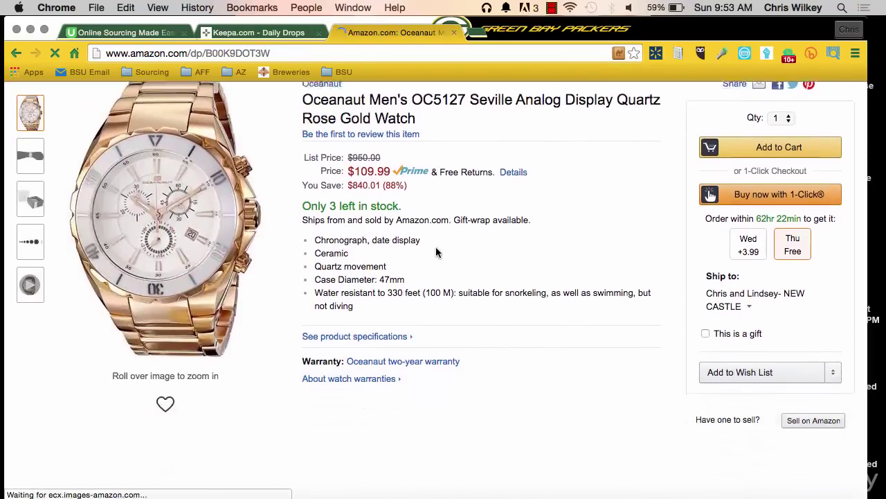
pyautogui.scroll(-6, 371, 153)
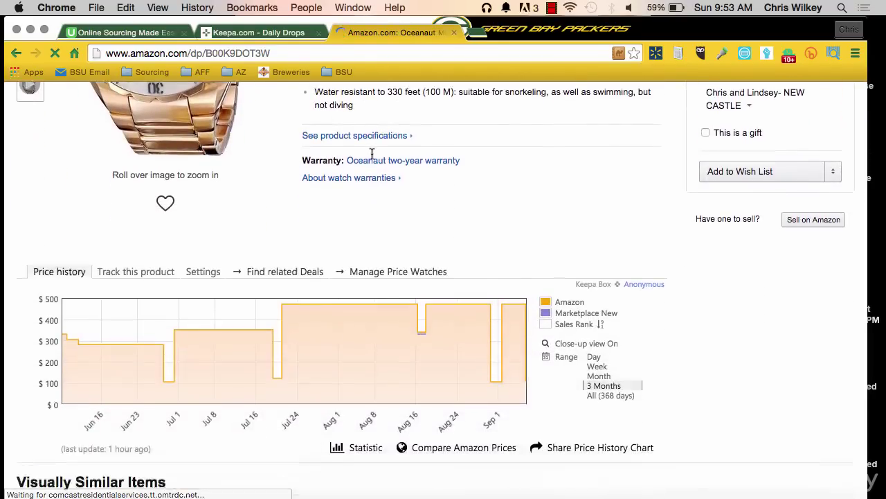
pyautogui.scroll(-13, 592, 324)
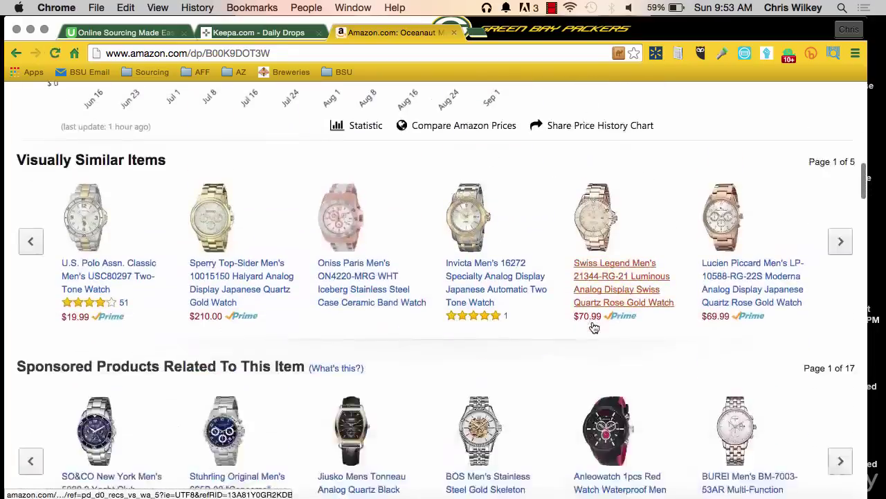
pyautogui.scroll(-12, 592, 326)
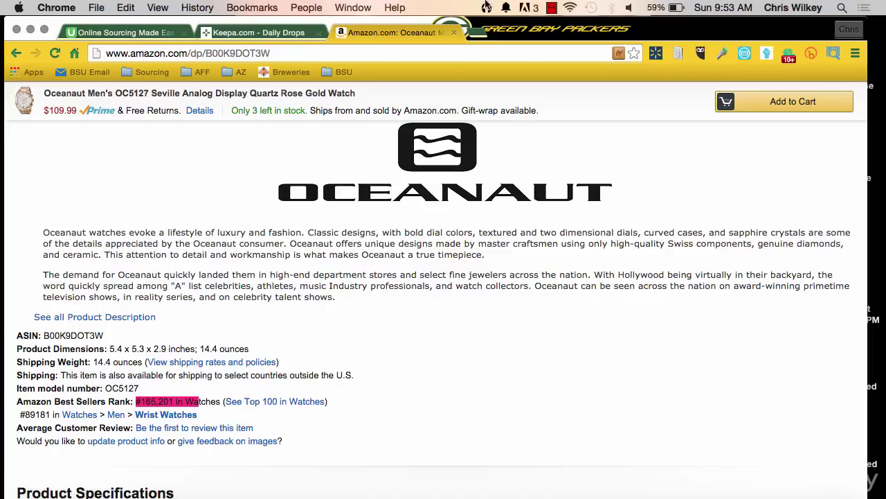
pyautogui.click(454, 32)
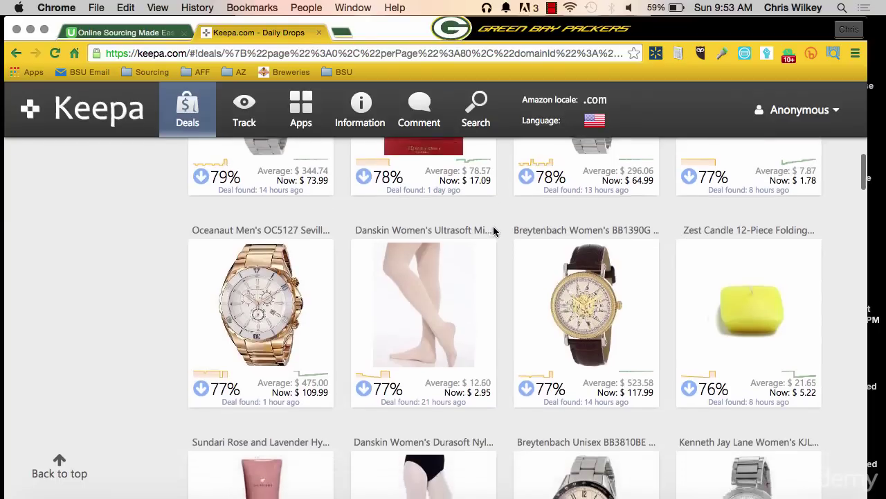
# Open the Sundari Rose and Lavender mask deal in a new tab, then scroll further down the grid.
pyautogui.scroll(-5, 494, 229)
pyautogui.scroll(-3, 494, 229)
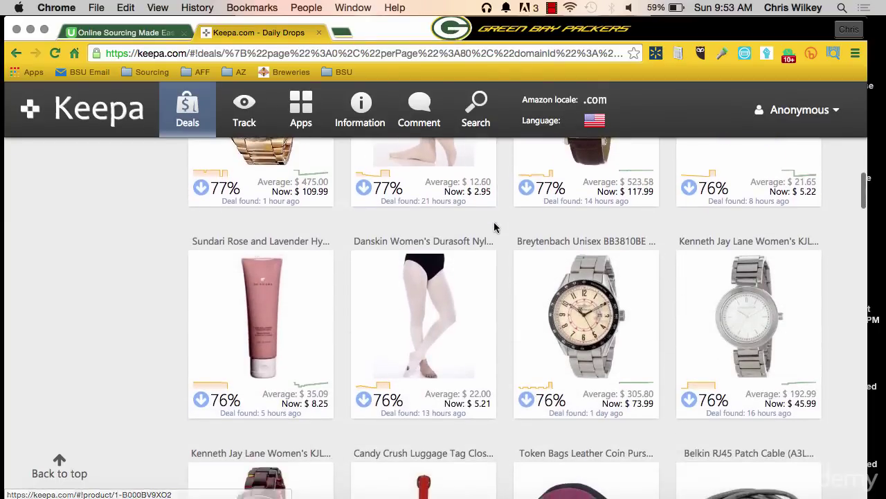
pyautogui.moveTo(252, 322)
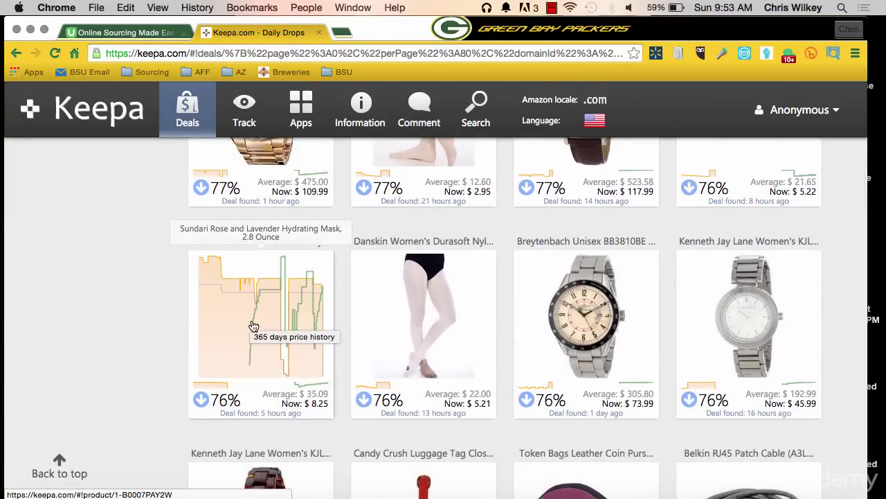
pyautogui.rightClick(289, 303)
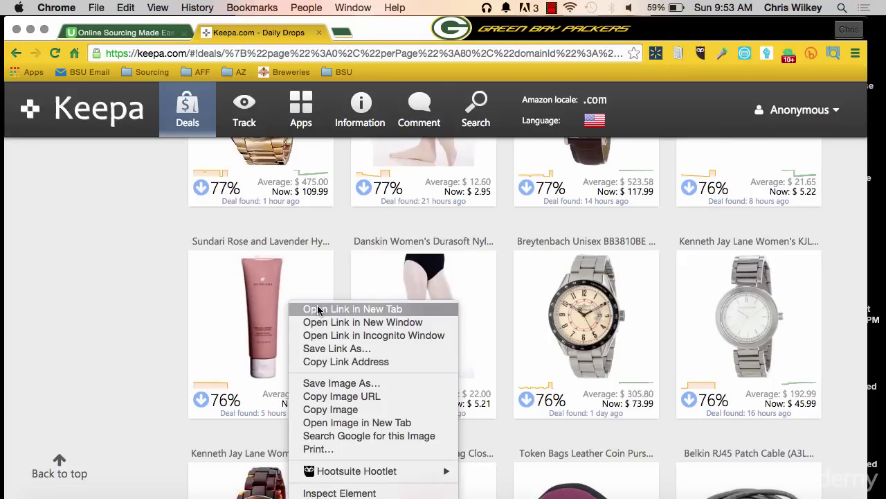
pyautogui.click(318, 309)
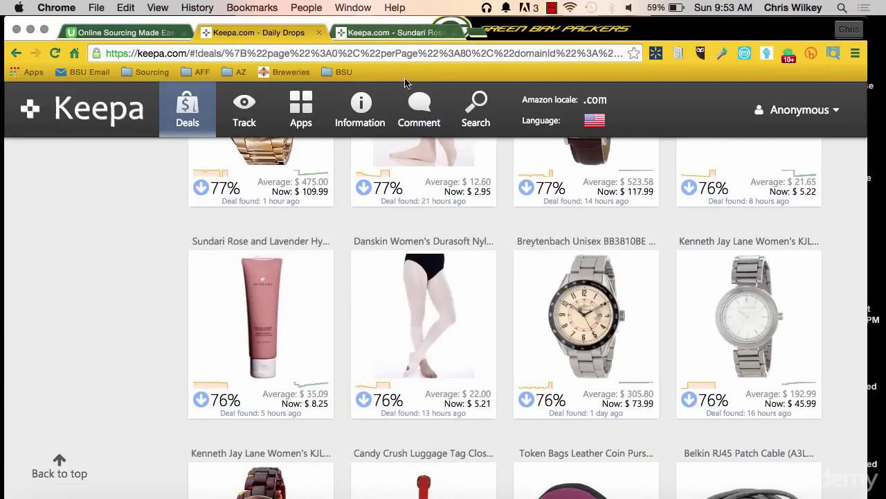
pyautogui.scroll(-5, 464, 225)
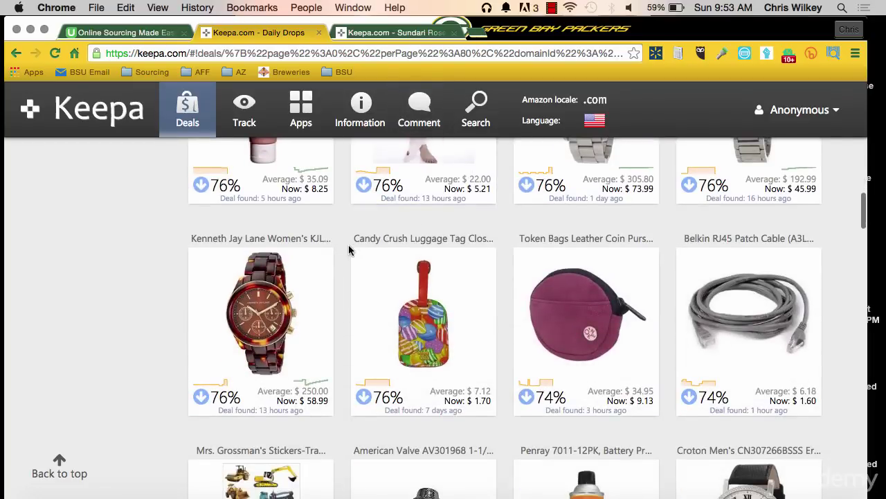
pyautogui.scroll(-5, 349, 246)
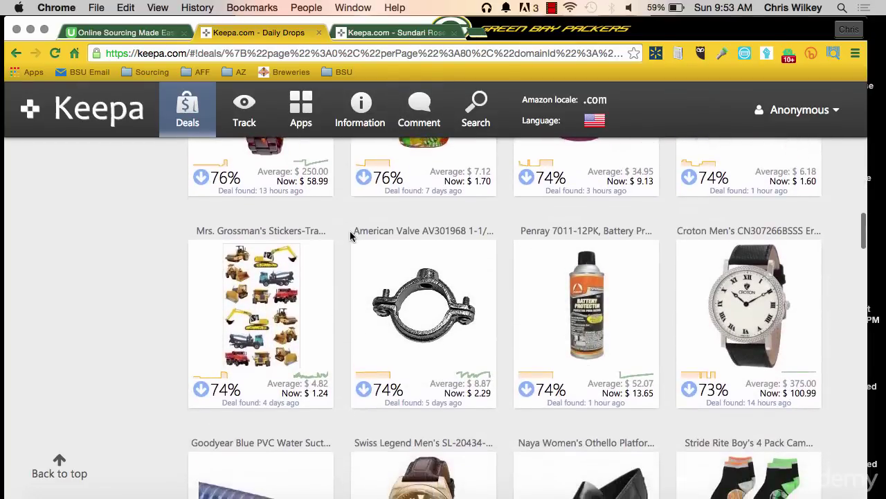
pyautogui.scroll(-2, 350, 236)
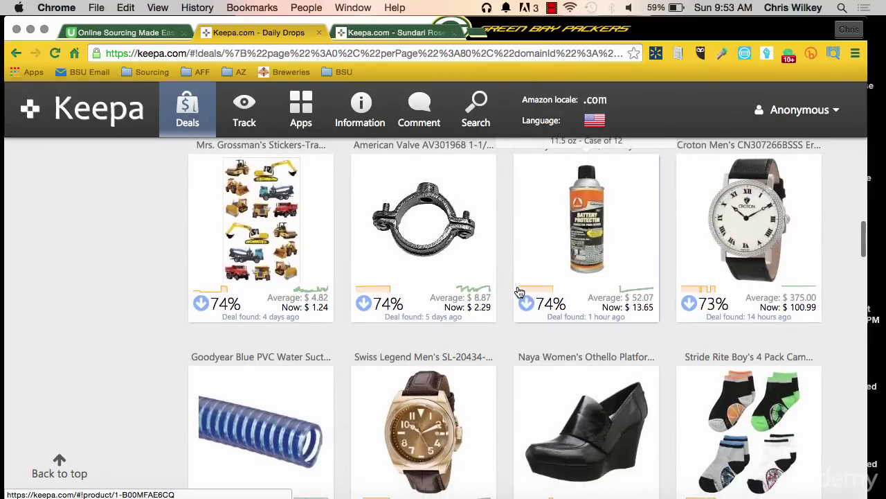
pyautogui.scroll(-3, 563, 290)
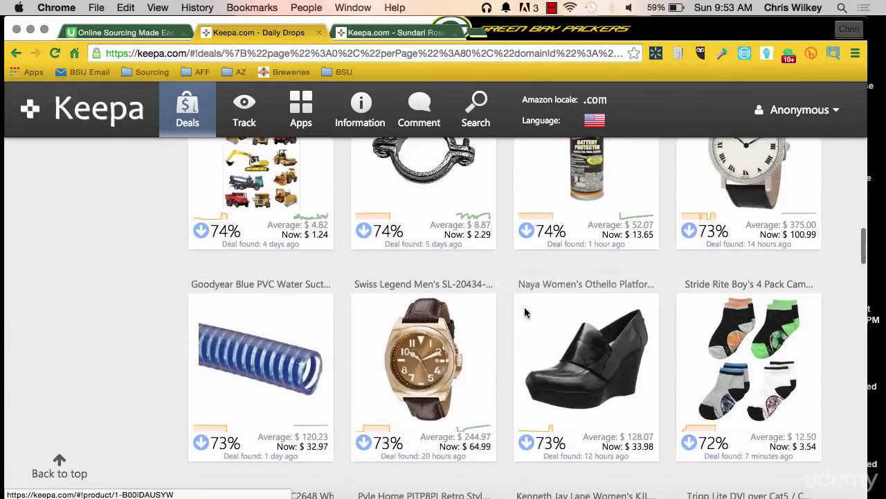
pyautogui.scroll(-1, 348, 392)
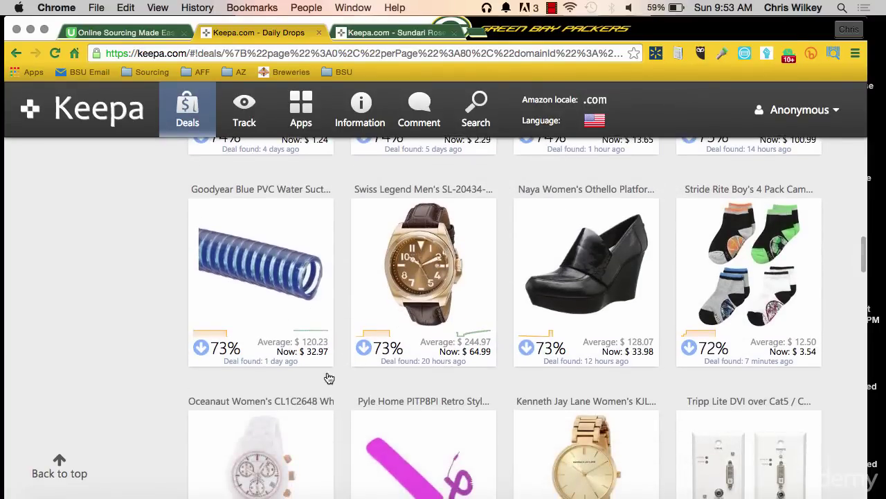
pyautogui.scroll(-3, 337, 386)
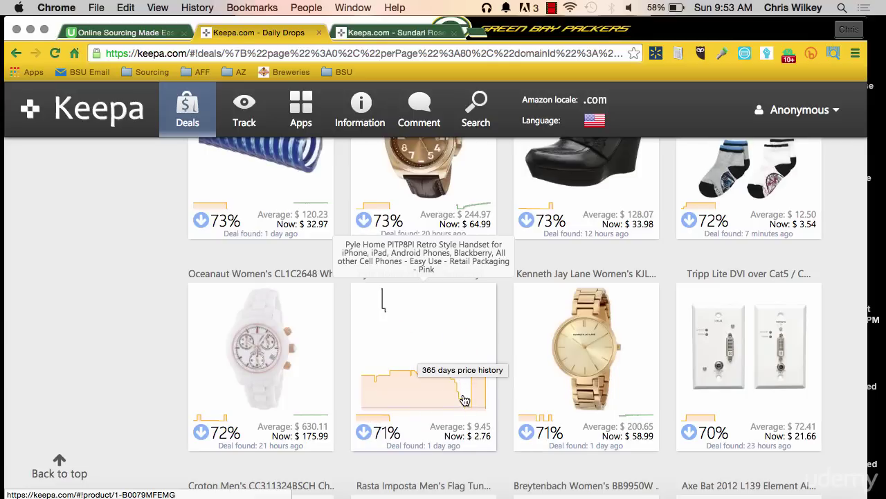
# Open the Rasta Imposta flag tunic and Croton chronograph watch deals in new tabs.
pyautogui.scroll(-5, 457, 388)
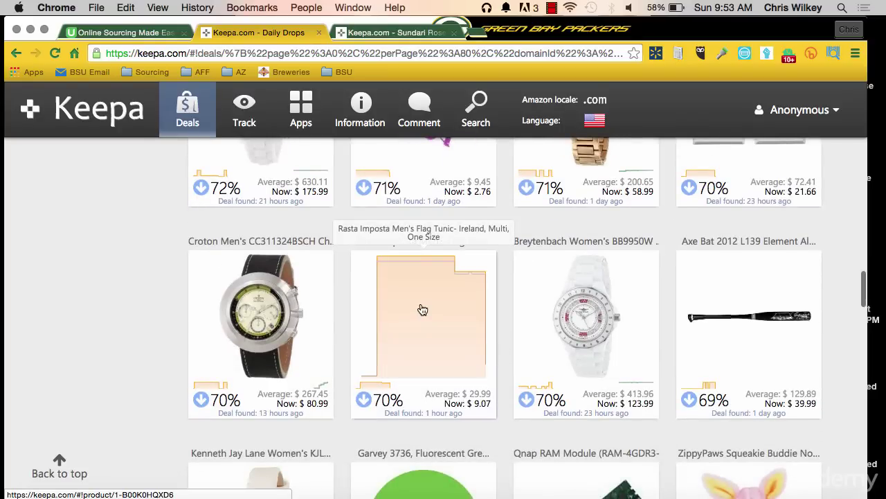
pyautogui.rightClick(425, 305)
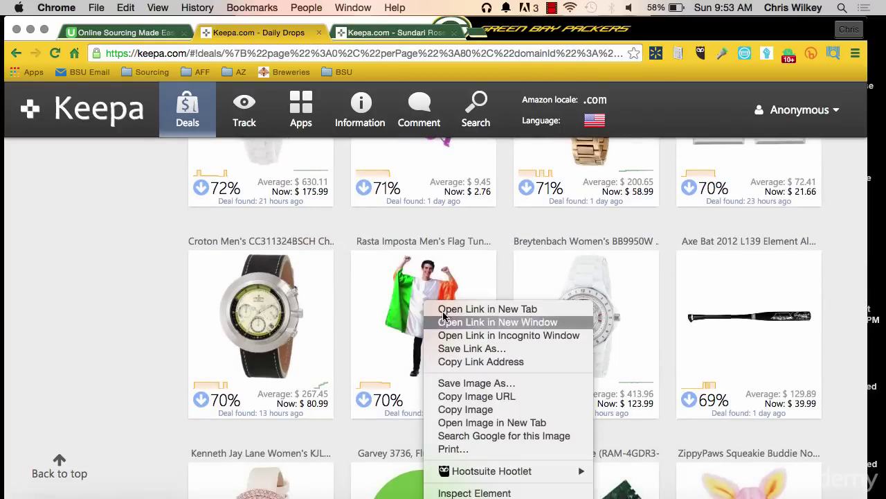
pyautogui.click(446, 309)
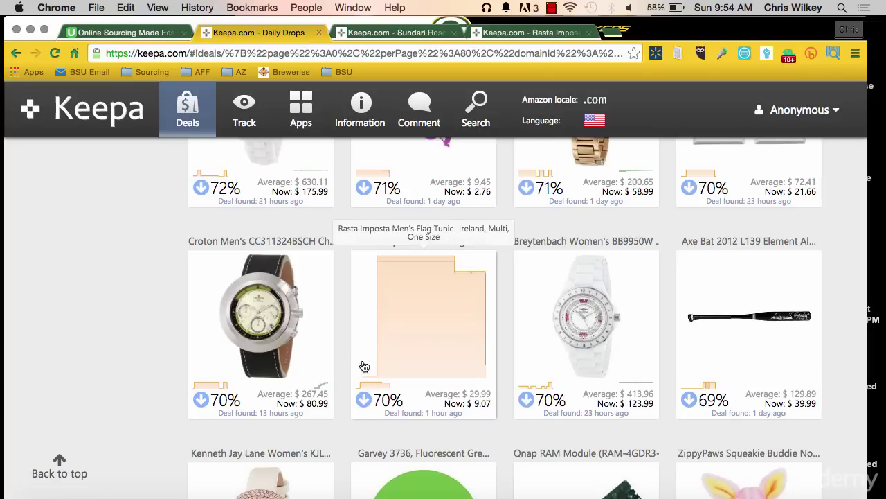
pyautogui.scroll(-2, 364, 367)
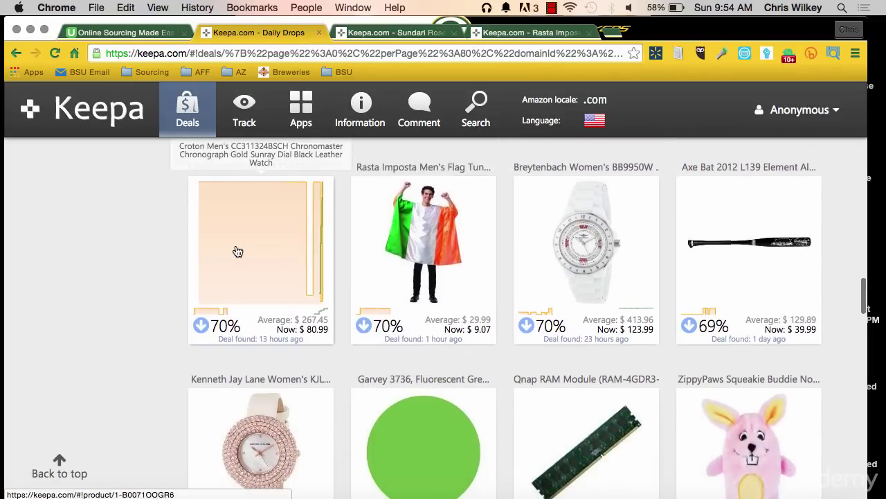
pyautogui.rightClick(238, 251)
pyautogui.click(246, 252)
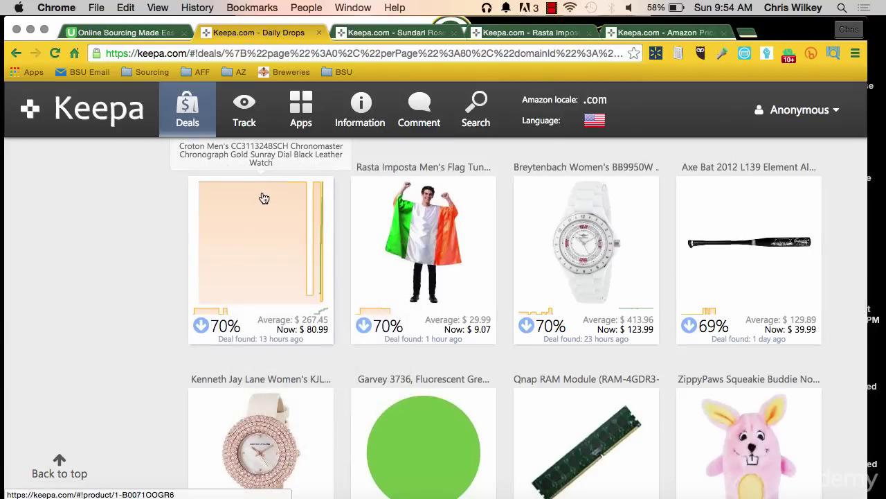
# Open the Carnival Womens Laser Bra, Chocolate, 36D deal in a new tab and keep scrolling.
pyautogui.scroll(-5, 343, 223)
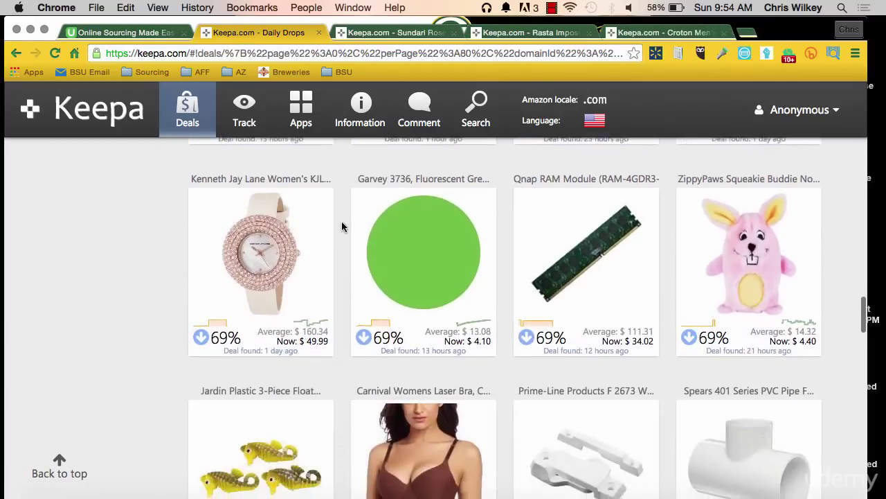
pyautogui.scroll(-3, 342, 223)
pyautogui.rightClick(414, 307)
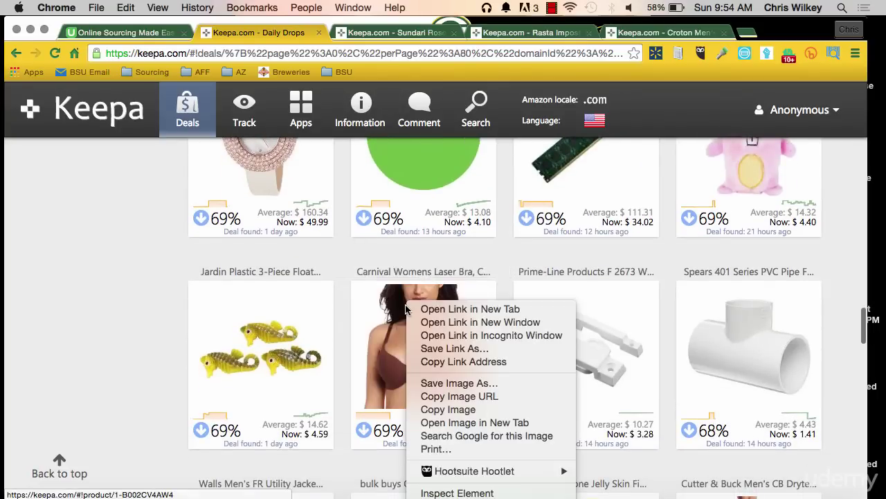
pyautogui.click(414, 309)
pyautogui.scroll(-2, 353, 346)
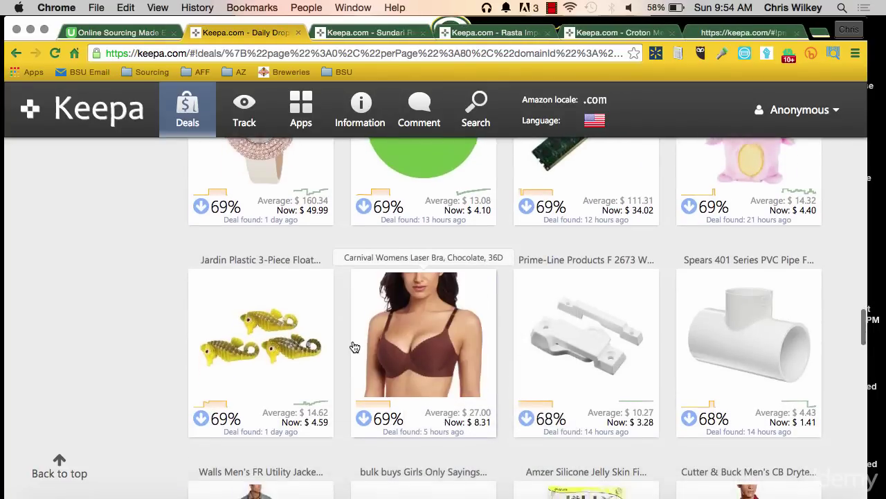
pyautogui.scroll(-2, 354, 346)
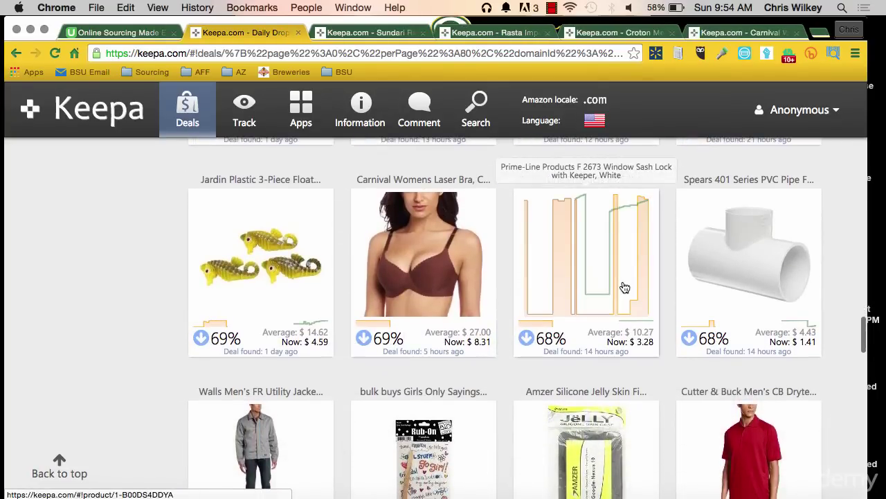
pyautogui.scroll(-4, 620, 291)
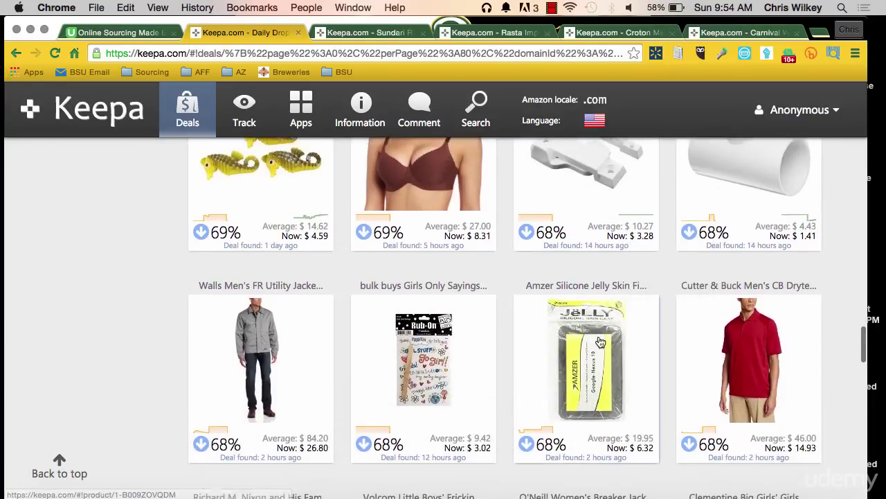
pyautogui.scroll(-6, 592, 355)
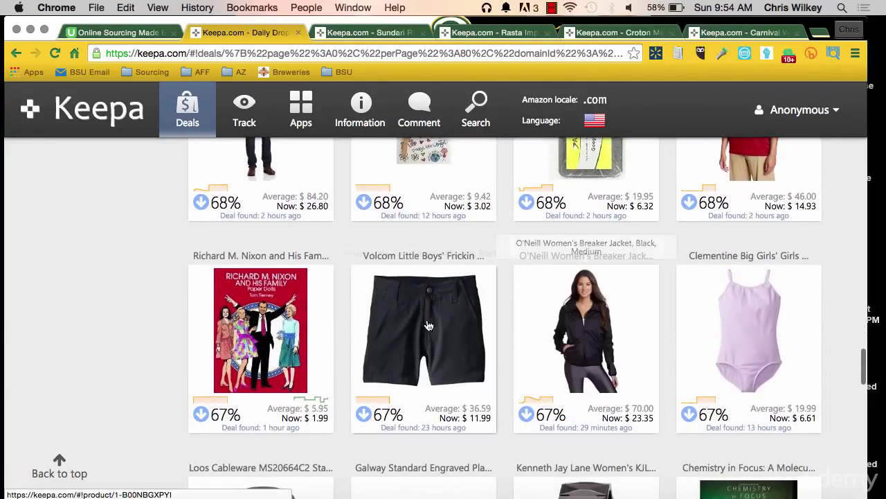
# Skip the Volcom shorts deal and open the Tommy Hilfiger bomber jacket deal in a new tab.
pyautogui.rightClick(426, 324)
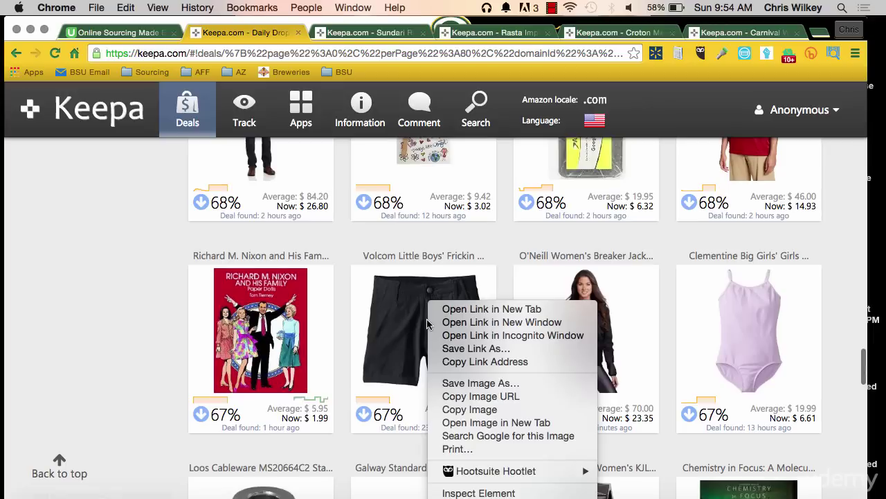
pyautogui.click(464, 244)
pyautogui.moveTo(569, 308)
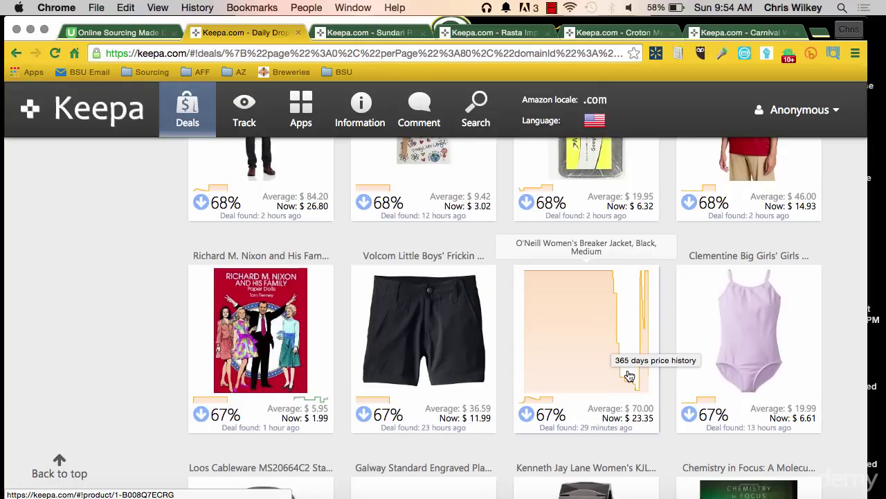
pyautogui.scroll(-3, 629, 376)
pyautogui.moveTo(696, 388)
pyautogui.scroll(-3, 697, 393)
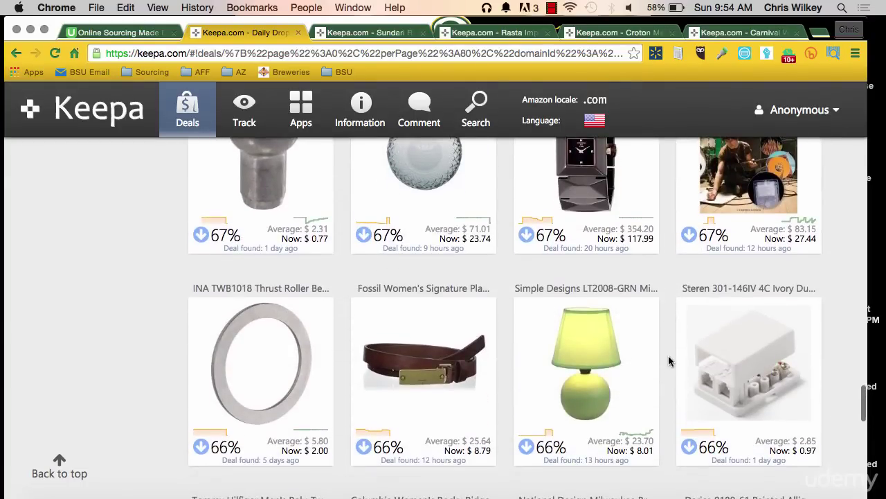
pyautogui.scroll(-2, 669, 357)
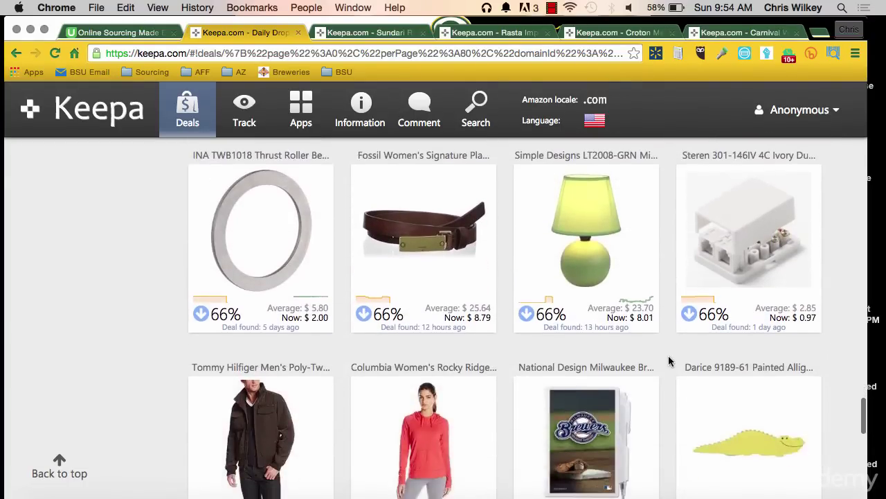
pyautogui.scroll(-2, 668, 357)
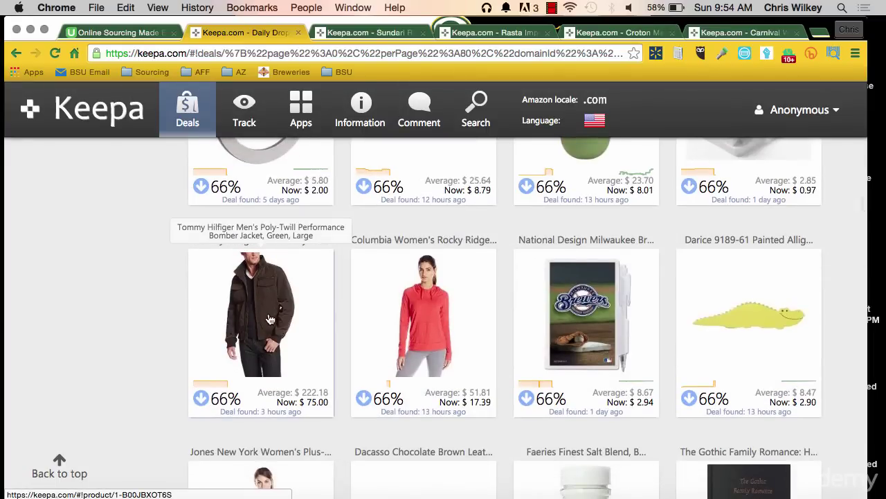
pyautogui.rightClick(238, 305)
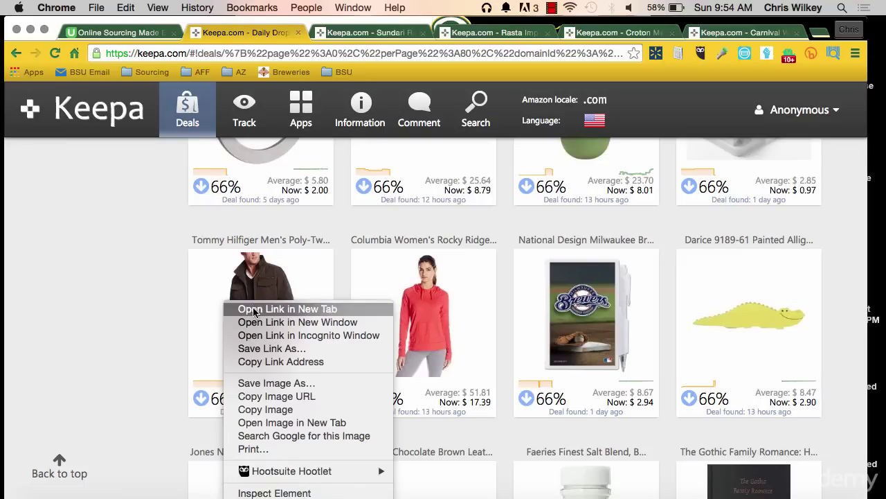
pyautogui.click(250, 309)
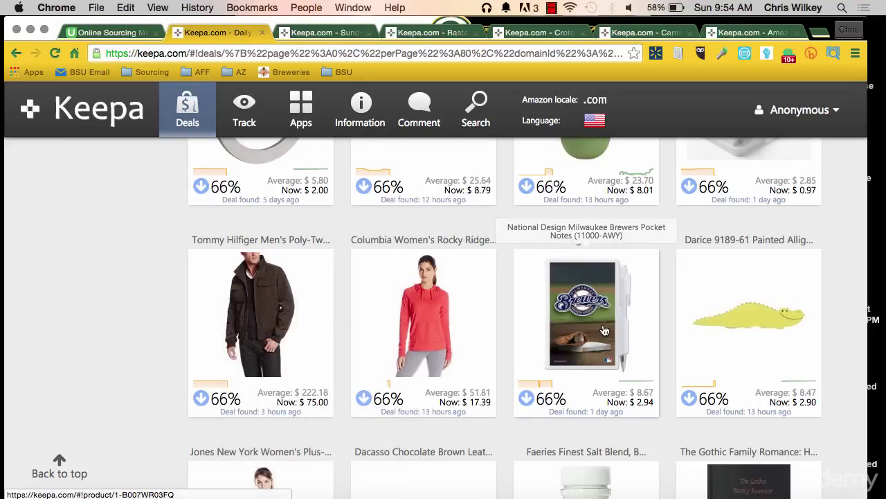
# Open the Haurex Italy TURBINA II watch deal in a new tab.
pyautogui.scroll(-5, 641, 342)
pyautogui.scroll(-5, 642, 343)
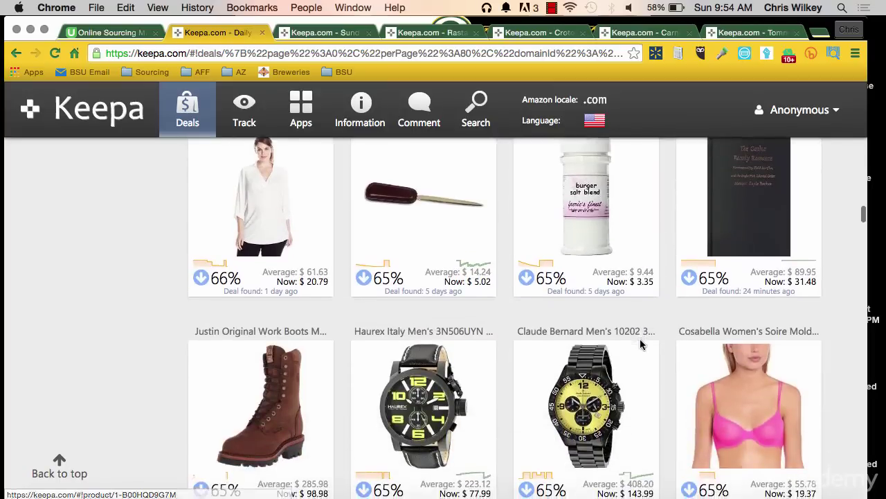
pyautogui.moveTo(752, 382)
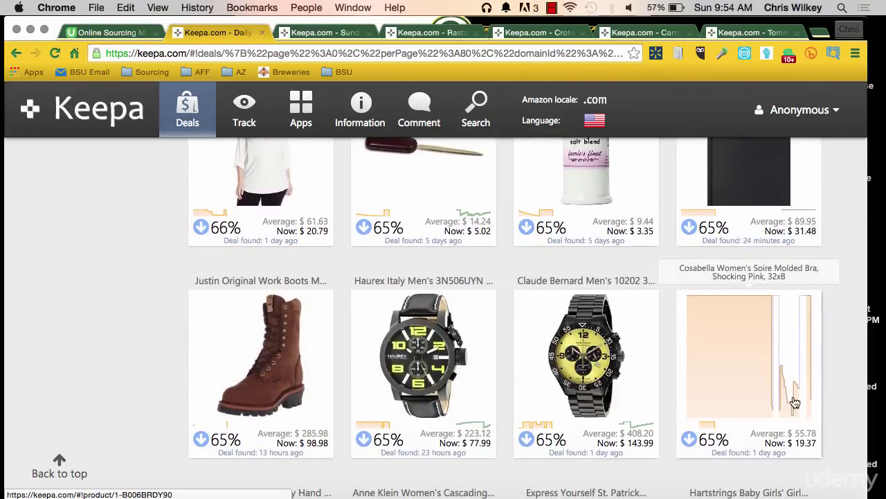
pyautogui.moveTo(470, 344)
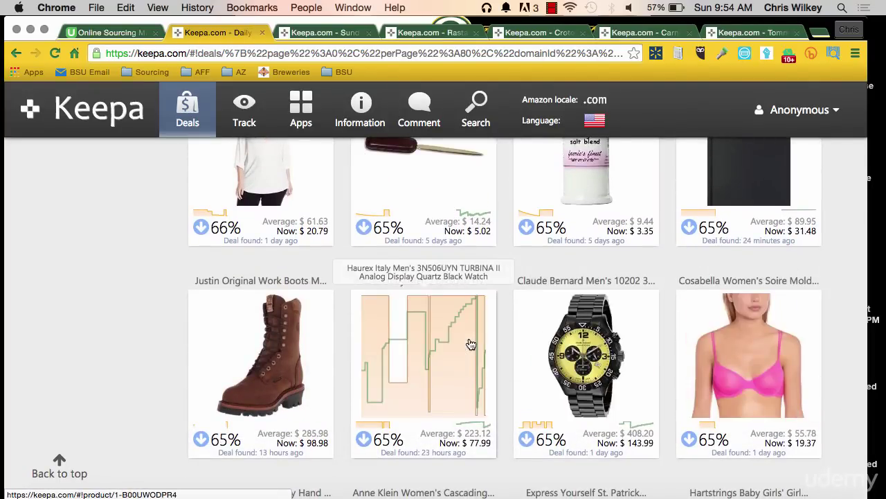
pyautogui.rightClick(468, 301)
pyautogui.click(494, 310)
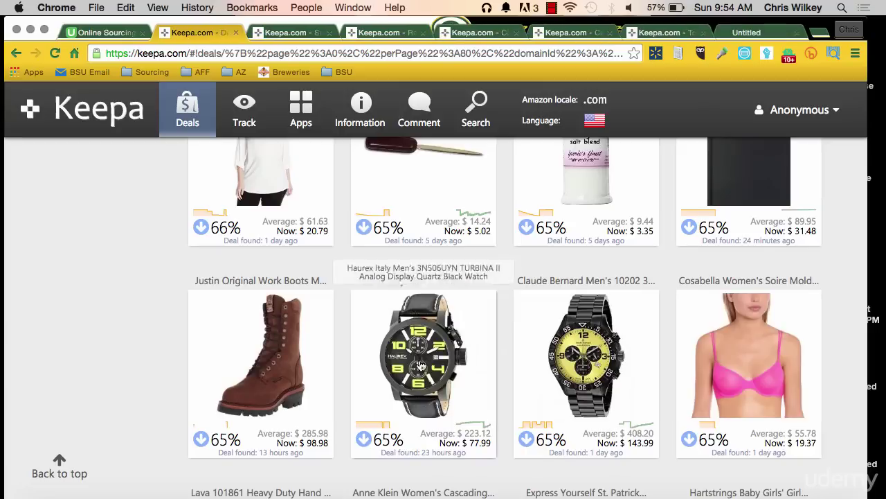
# Open the Party King Hip Hop Star costume deal in a new tab and keep scrolling the deals.
pyautogui.scroll(-5, 420, 365)
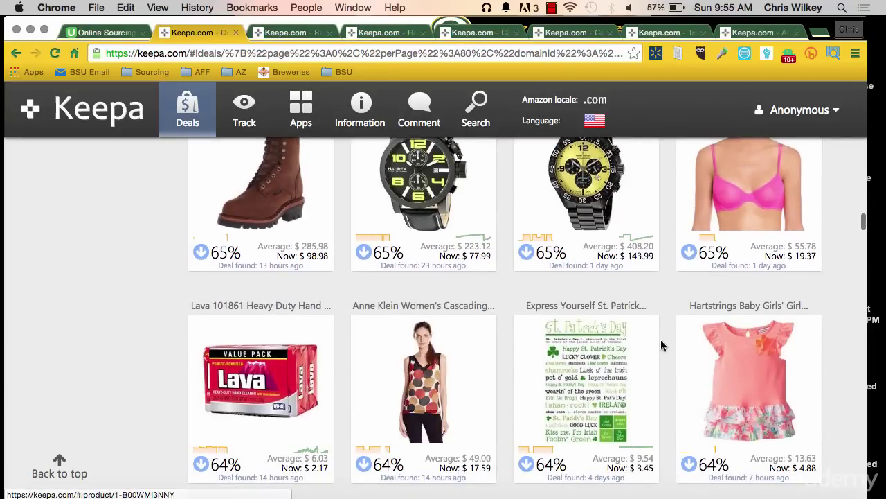
pyautogui.scroll(-4, 661, 344)
pyautogui.scroll(-10, 662, 344)
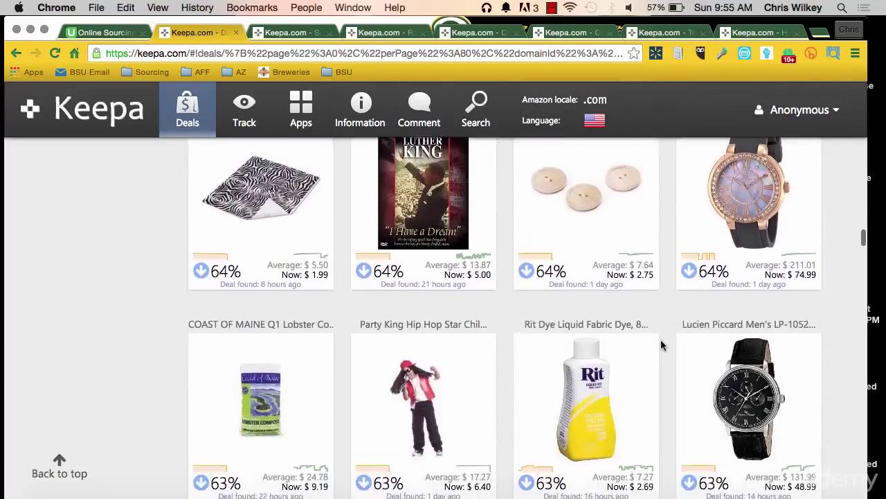
pyautogui.scroll(-1, 661, 344)
pyautogui.rightClick(404, 305)
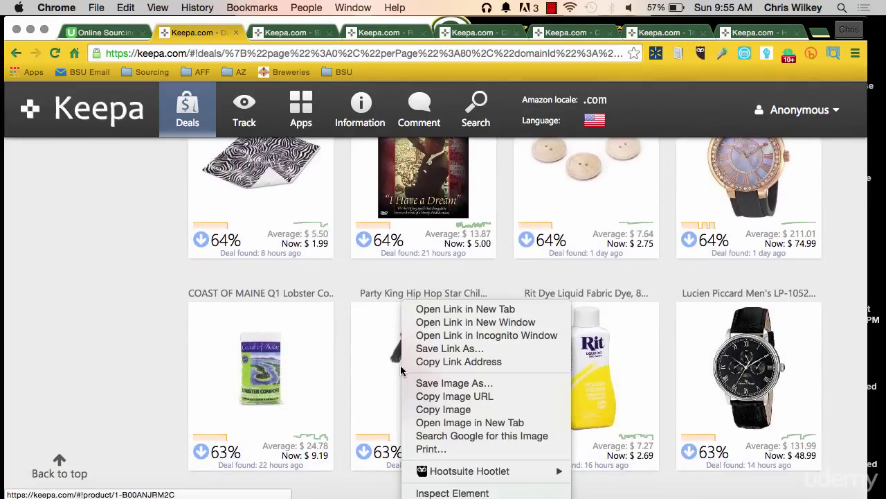
pyautogui.click(428, 311)
pyautogui.moveTo(433, 326)
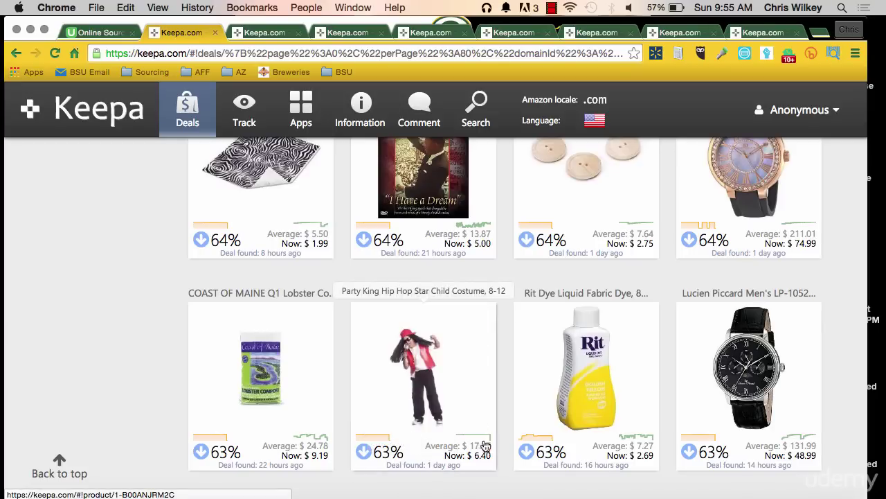
pyautogui.moveTo(486, 441)
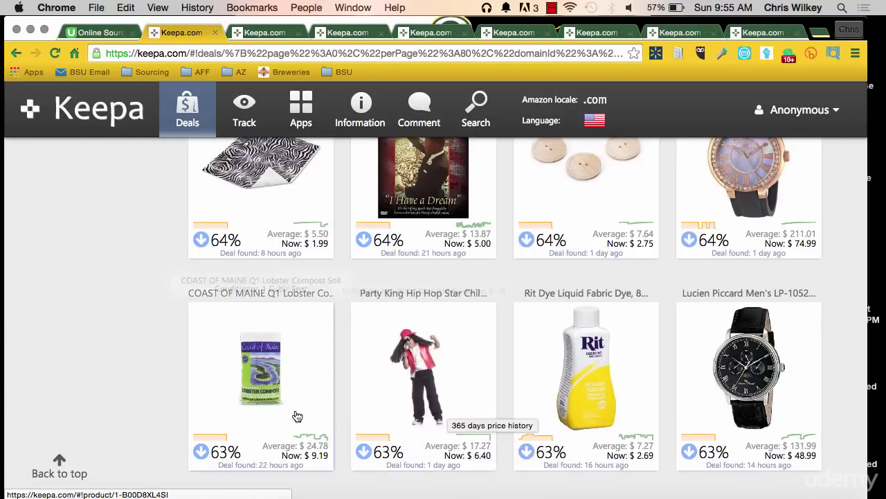
pyautogui.scroll(-3, 49, 411)
pyautogui.scroll(-4, 51, 410)
pyautogui.scroll(-2, 191, 408)
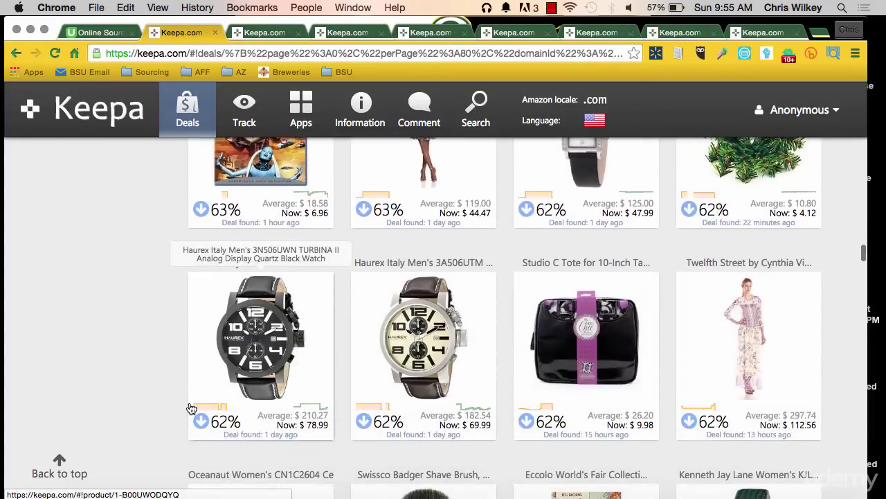
pyautogui.scroll(-3, 191, 408)
pyautogui.click(264, 32)
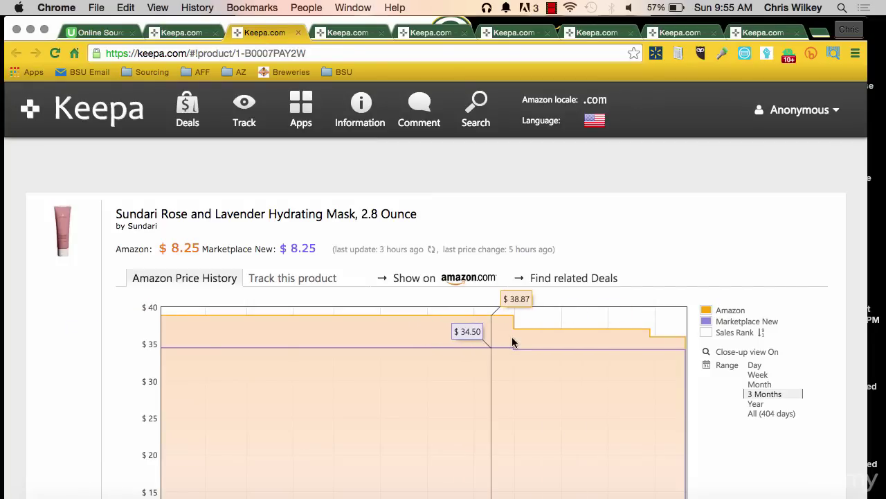
pyautogui.scroll(-2, 574, 340)
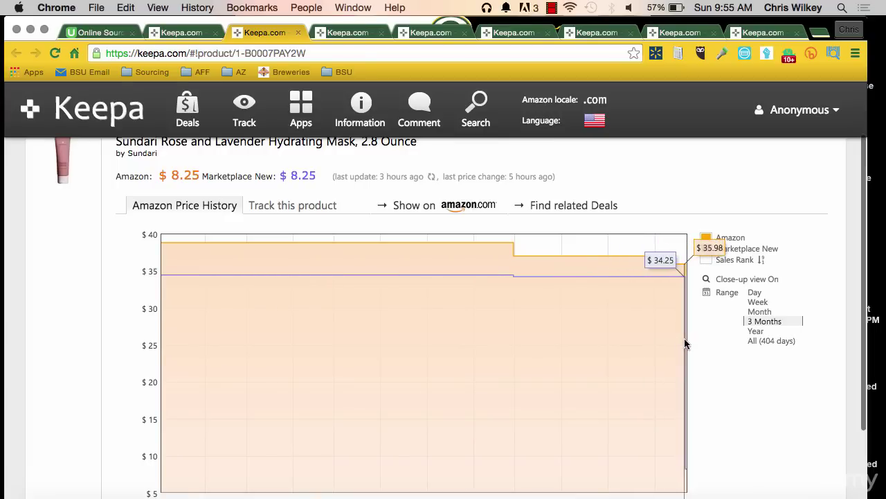
pyautogui.scroll(-1, 685, 342)
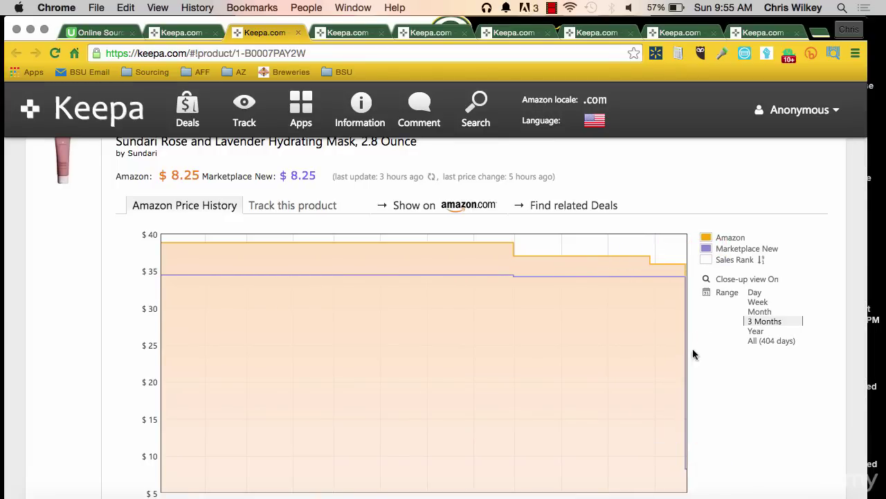
pyautogui.click(766, 340)
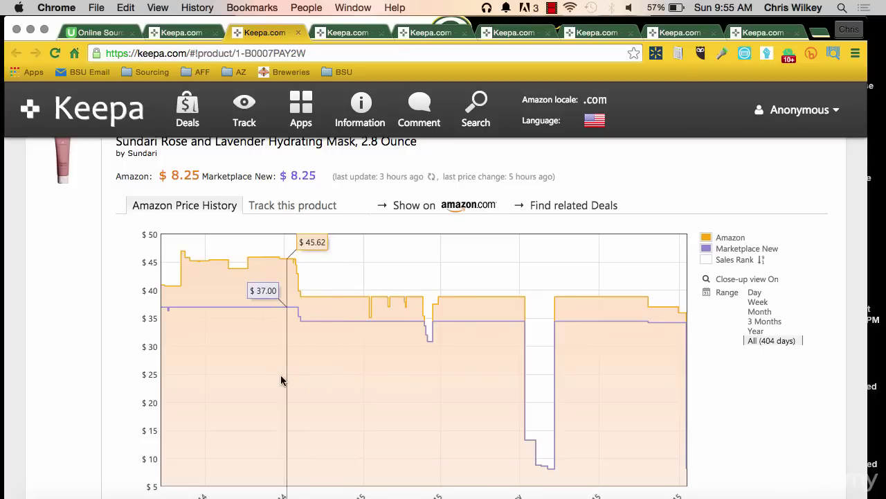
pyautogui.scroll(-1, 548, 444)
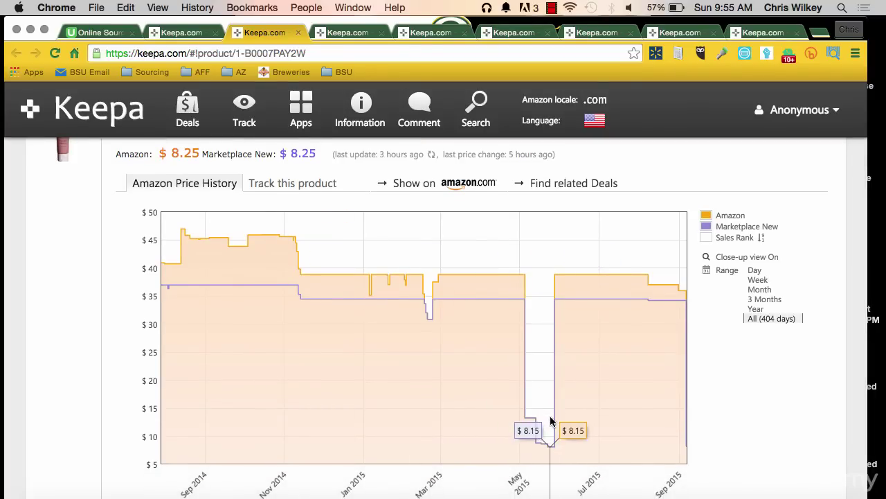
pyautogui.scroll(-3, 550, 420)
pyautogui.scroll(5, 551, 420)
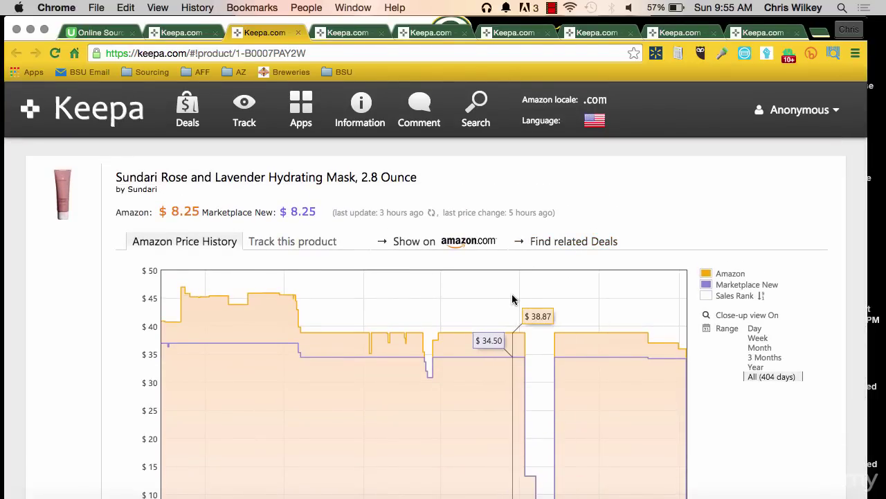
# Glance at the Sundari mask's related deals and tracking options, then open its amazon.com listing.
pyautogui.click(574, 242)
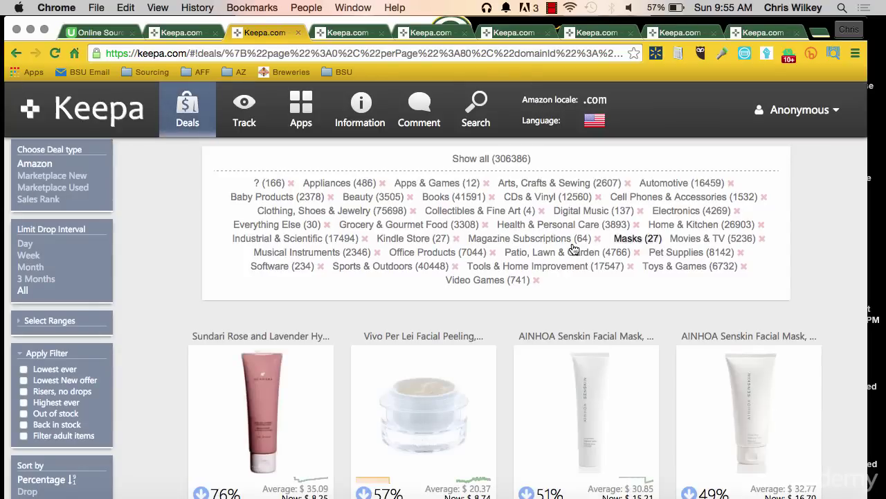
pyautogui.click(21, 56)
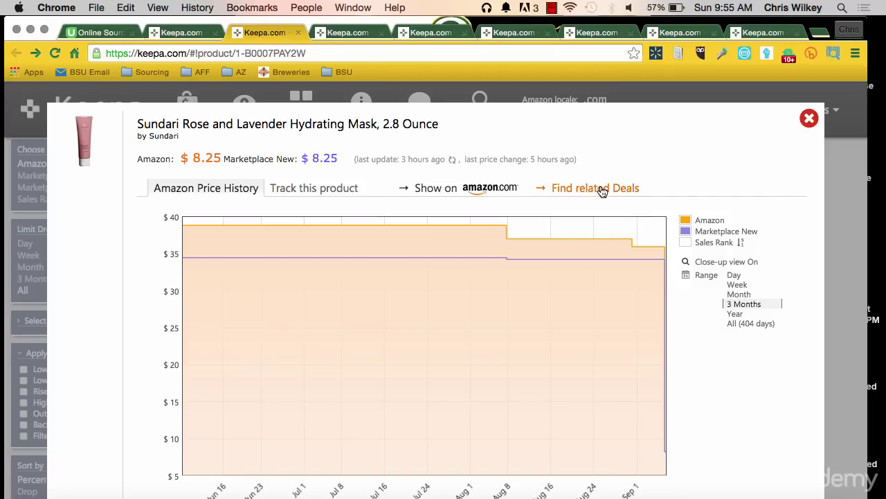
pyautogui.click(350, 194)
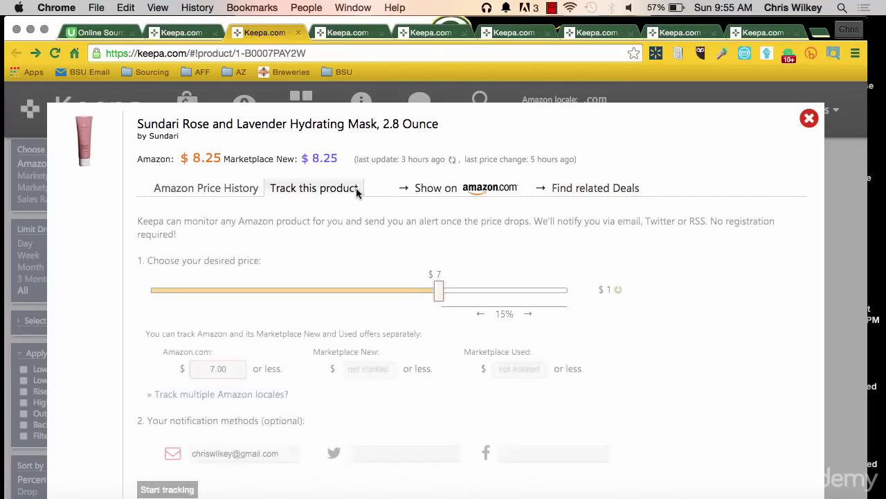
pyautogui.click(231, 189)
pyautogui.click(476, 188)
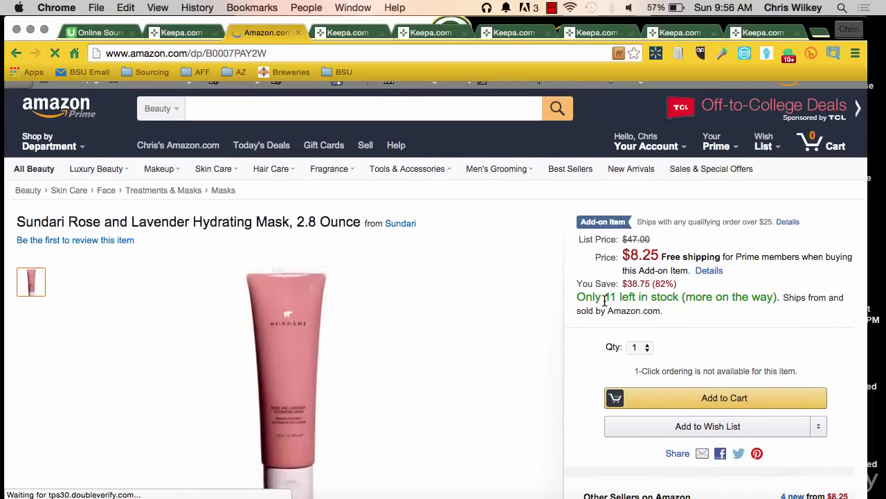
pyautogui.scroll(-5, 605, 300)
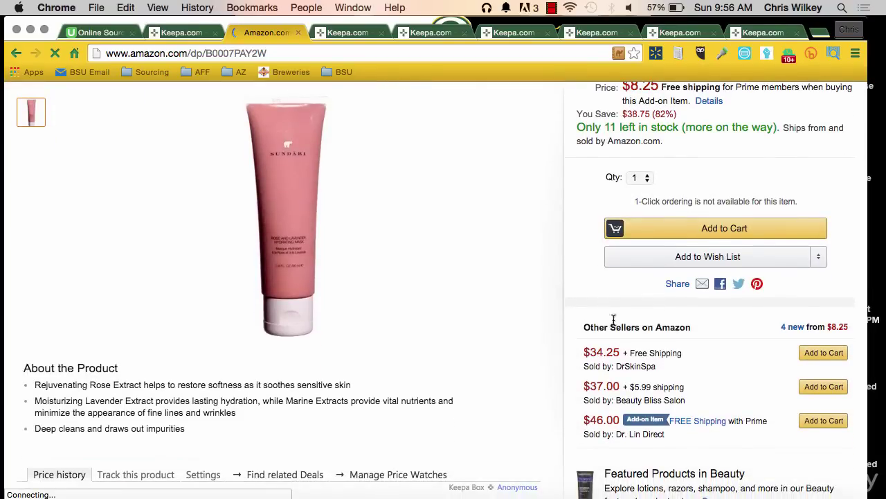
pyautogui.scroll(-1, 603, 318)
pyautogui.scroll(-18, 579, 338)
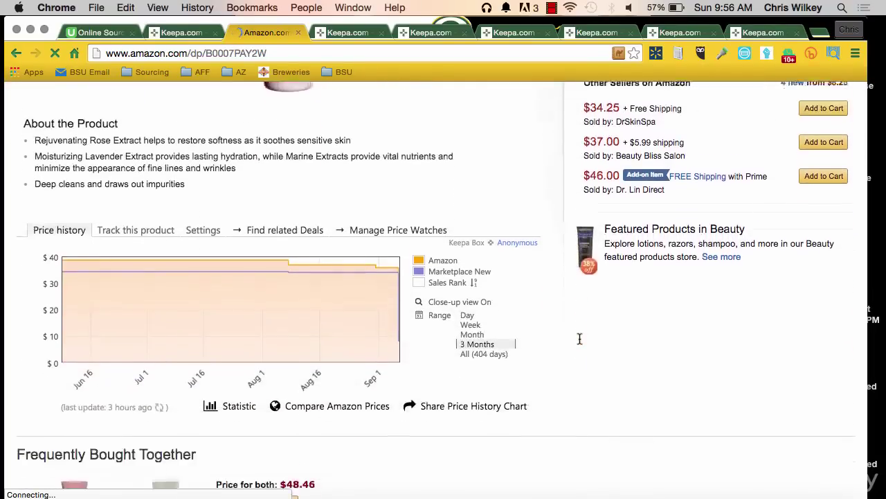
pyautogui.scroll(-6, 580, 338)
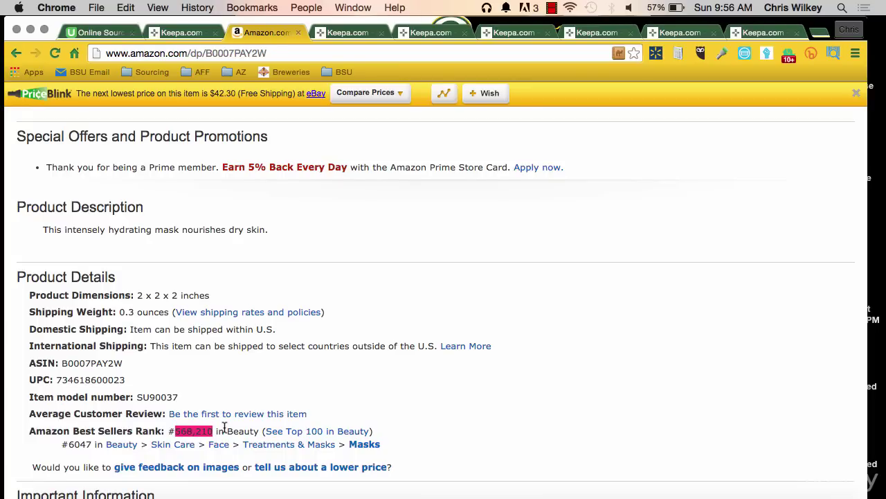
pyautogui.scroll(-1, 225, 429)
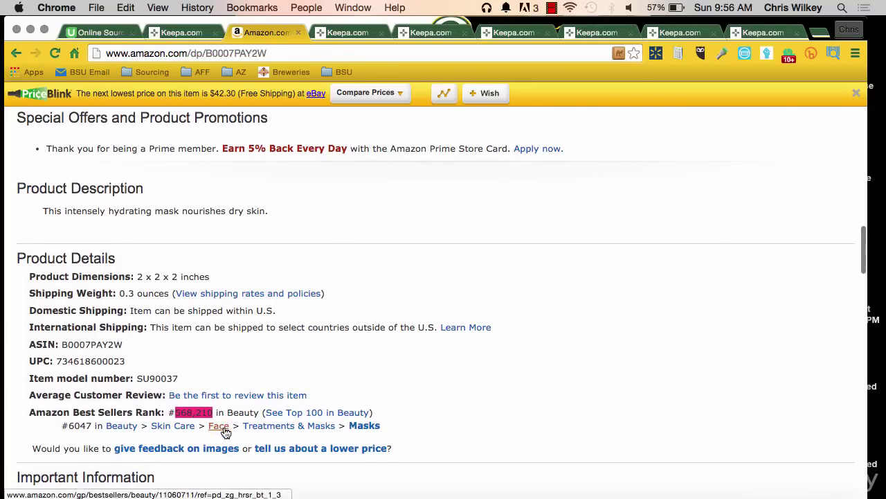
pyautogui.scroll(10, 333, 208)
pyautogui.scroll(10, 332, 207)
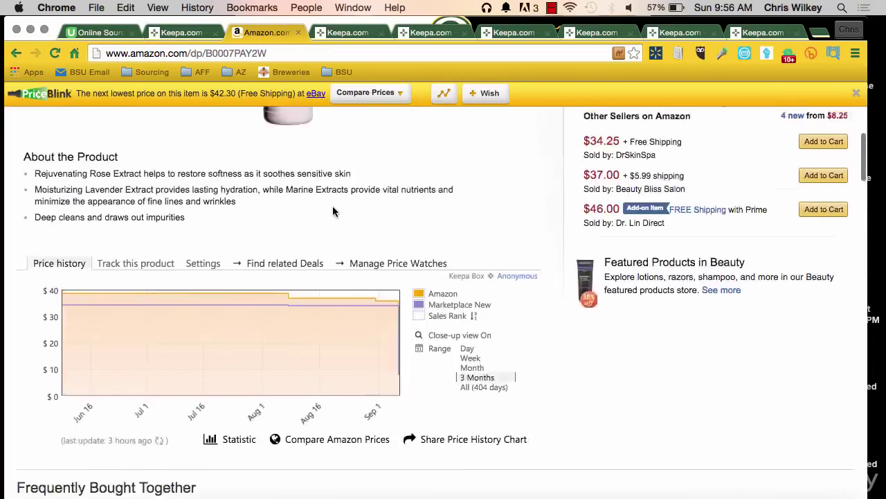
pyautogui.scroll(5, 332, 211)
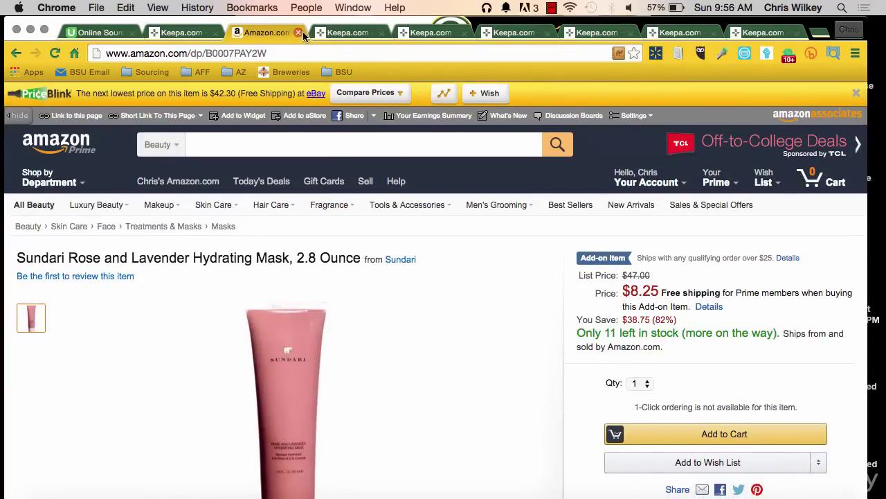
# Close the Sundari mask's Amazon tab and review the flag tunic's price chart ($9.07, $6.46–$33.48).
pyautogui.click(299, 33)
pyautogui.scroll(-4, 373, 201)
pyautogui.scroll(2, 373, 201)
pyautogui.scroll(2, 374, 201)
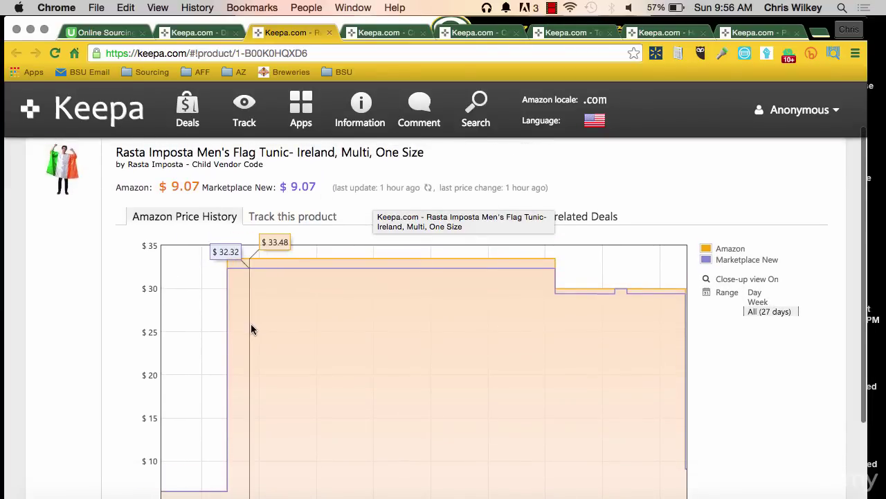
pyautogui.scroll(-2, 251, 328)
pyautogui.scroll(-1, 205, 318)
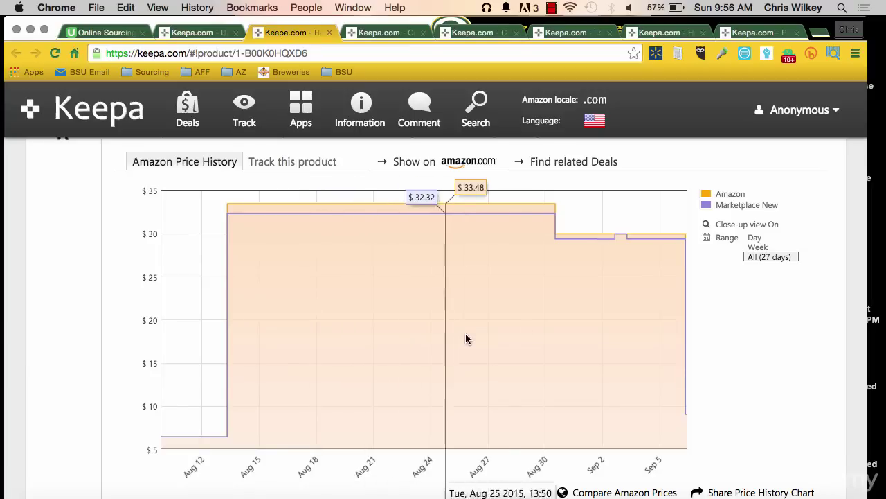
pyautogui.scroll(3, 612, 319)
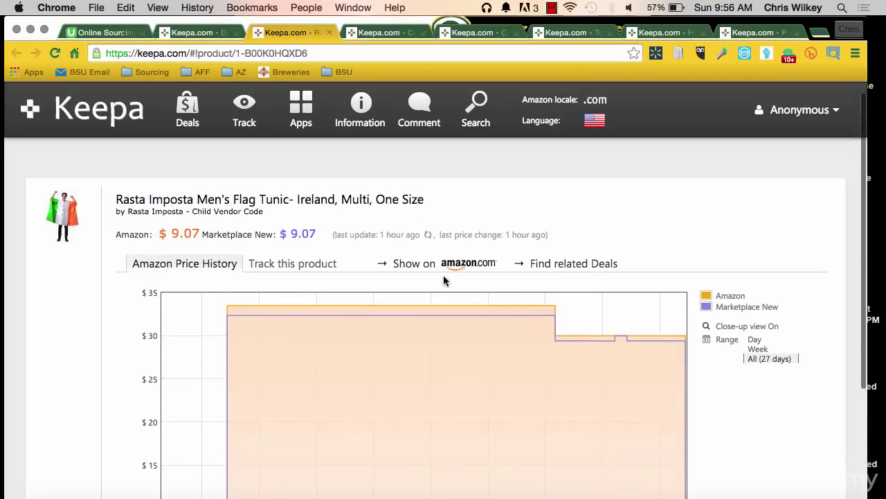
# Review the tunic's Amazon listing (#1,219,613 in Clothing) and its price charts, then close it.
pyautogui.click(432, 263)
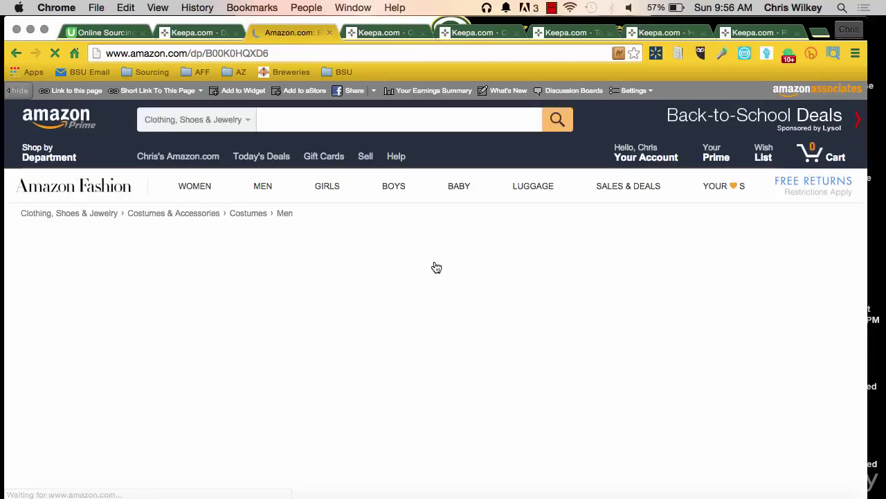
pyautogui.scroll(-5, 436, 268)
pyautogui.scroll(-15, 436, 268)
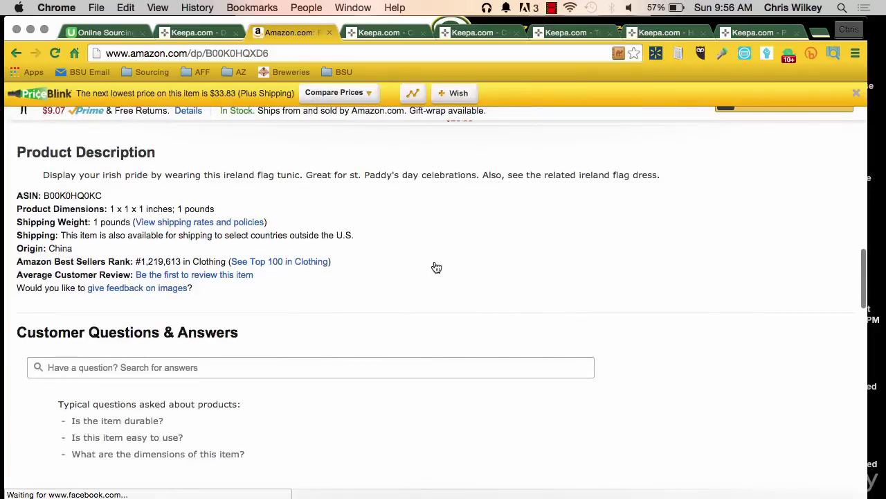
pyautogui.scroll(3, 436, 268)
pyautogui.scroll(3, 180, 418)
pyautogui.scroll(5, 180, 420)
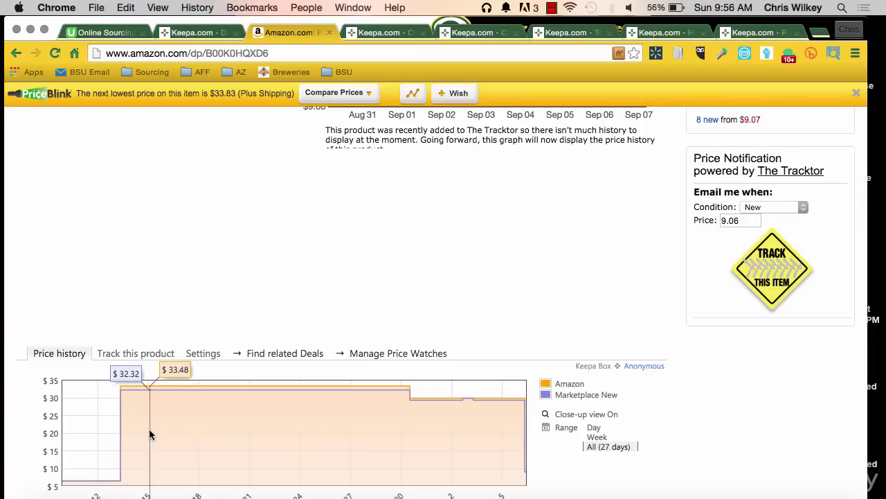
pyautogui.scroll(10, 149, 428)
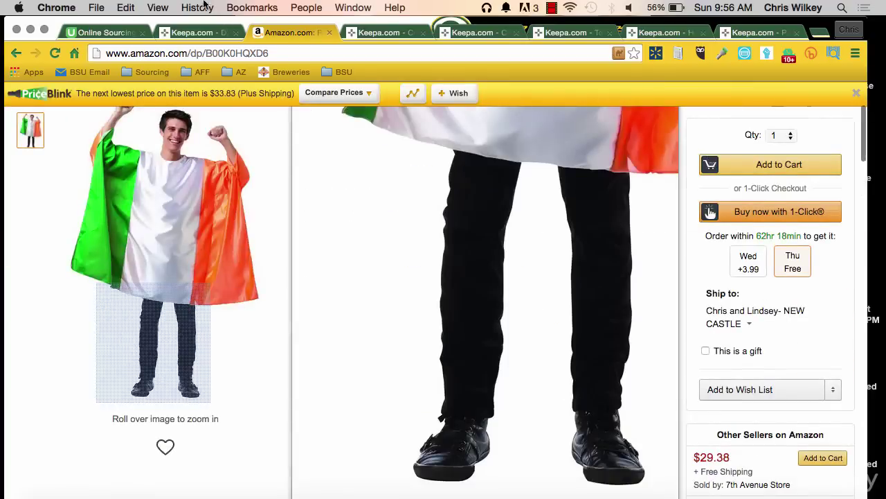
pyautogui.click(330, 33)
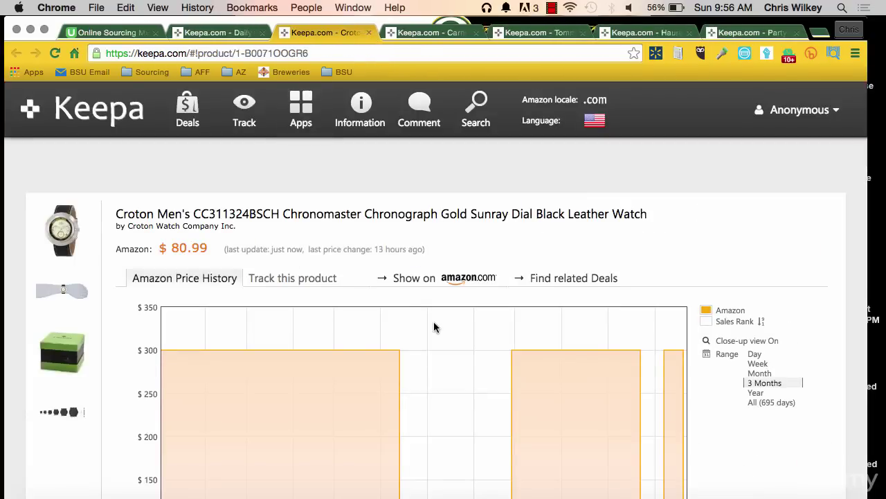
pyautogui.scroll(-3, 429, 322)
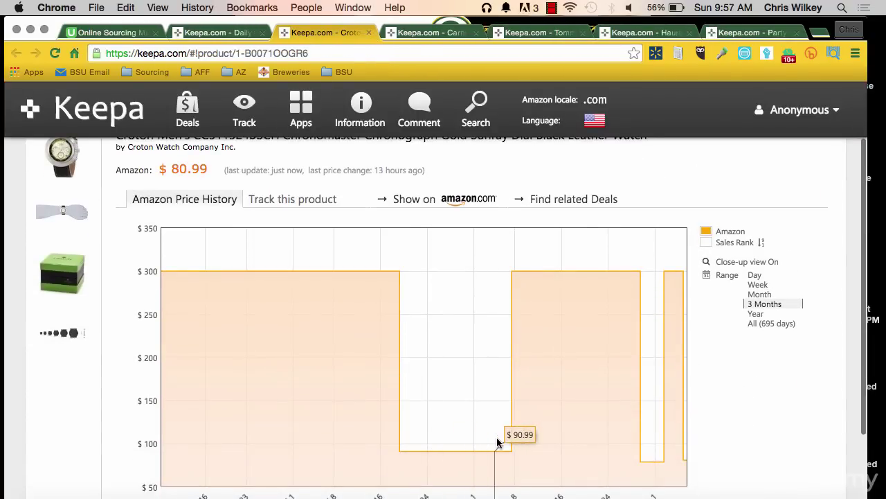
pyautogui.scroll(-1, 497, 442)
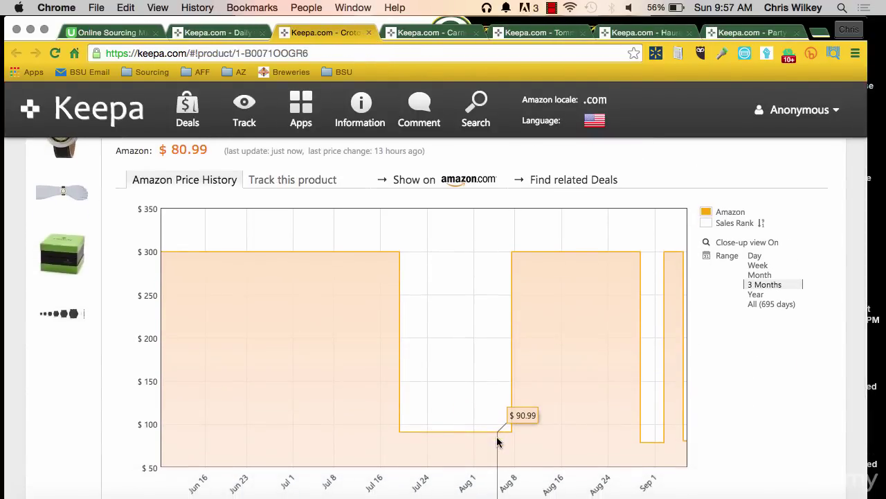
pyautogui.scroll(1, 498, 441)
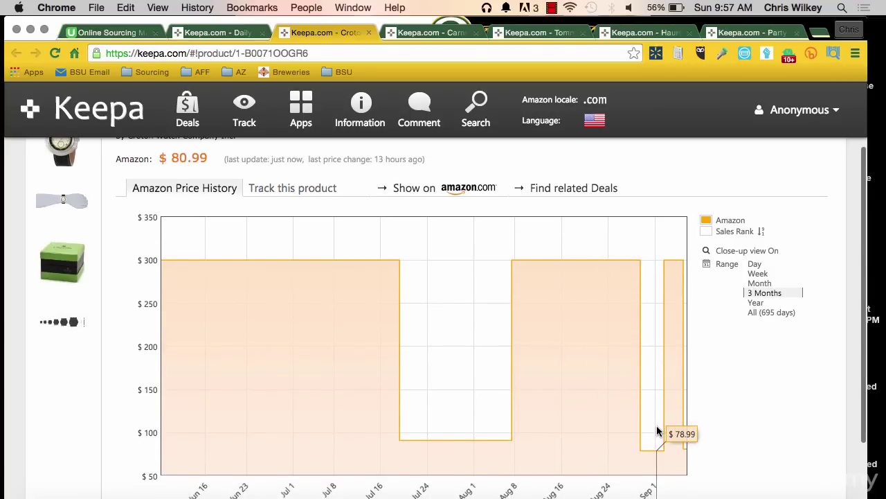
pyautogui.scroll(3, 642, 431)
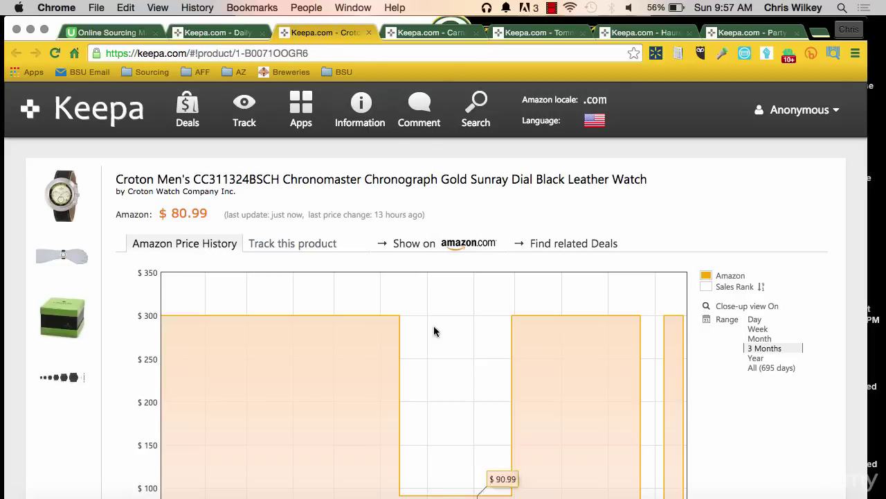
pyautogui.scroll(-1, 434, 331)
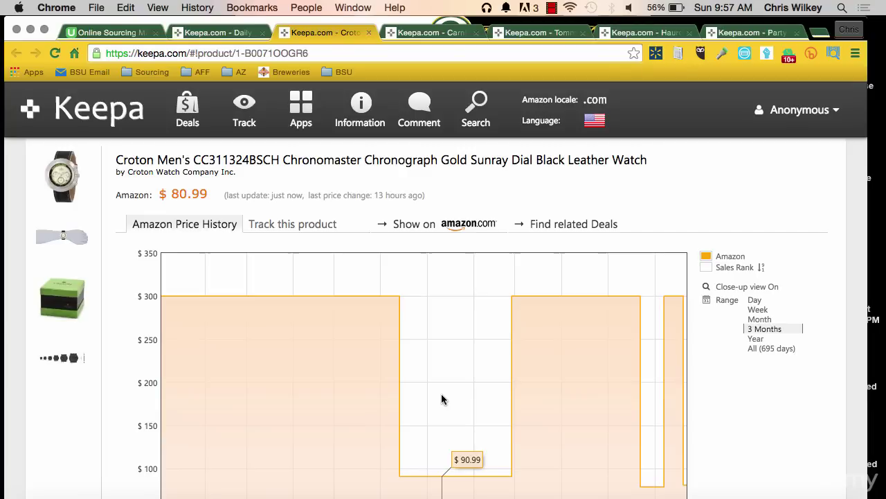
# Close the Croton watch tab and view the Carnival laser bra's history ($8.31, $8.02–$27.00).
pyautogui.click(369, 33)
pyautogui.scroll(-1, 440, 286)
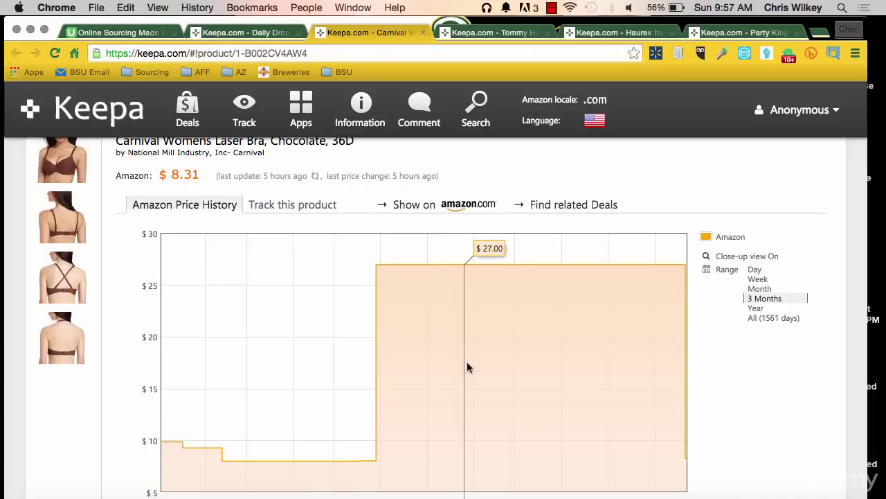
pyautogui.scroll(1, 478, 365)
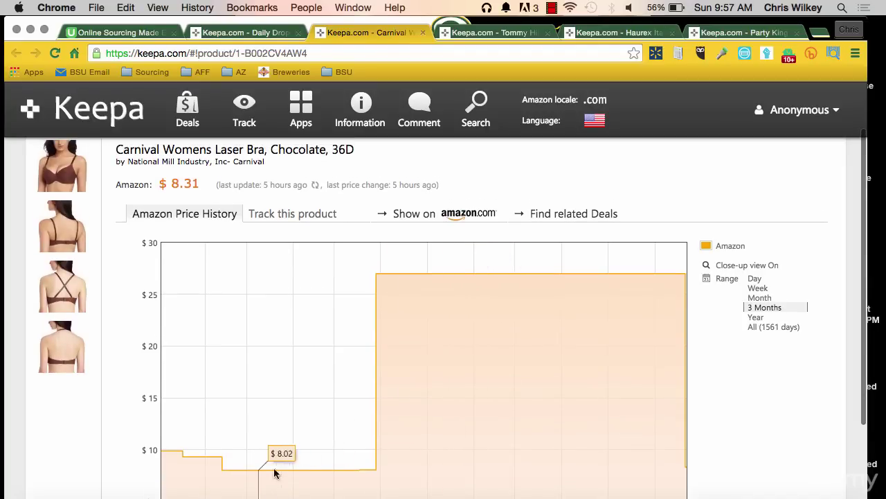